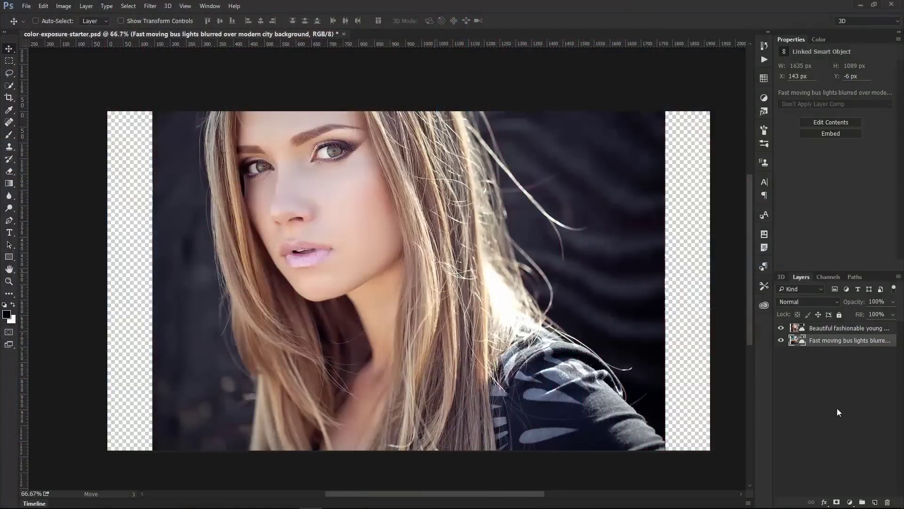
Check the portrait layer by toggling its visibility, then marquee-select and deselect it
left_click(825, 328)
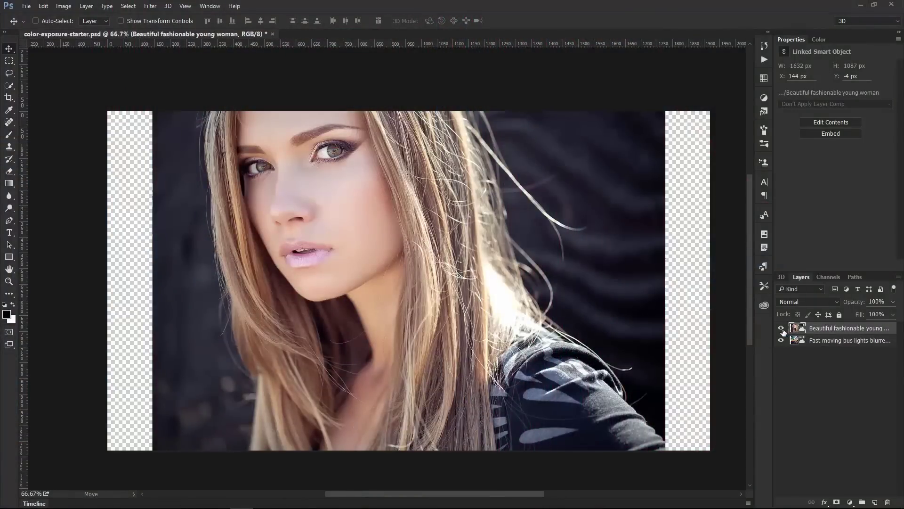
left_click(782, 329)
left_click(782, 328)
key("m")
left_click_drag(100, 103, 622, 452)
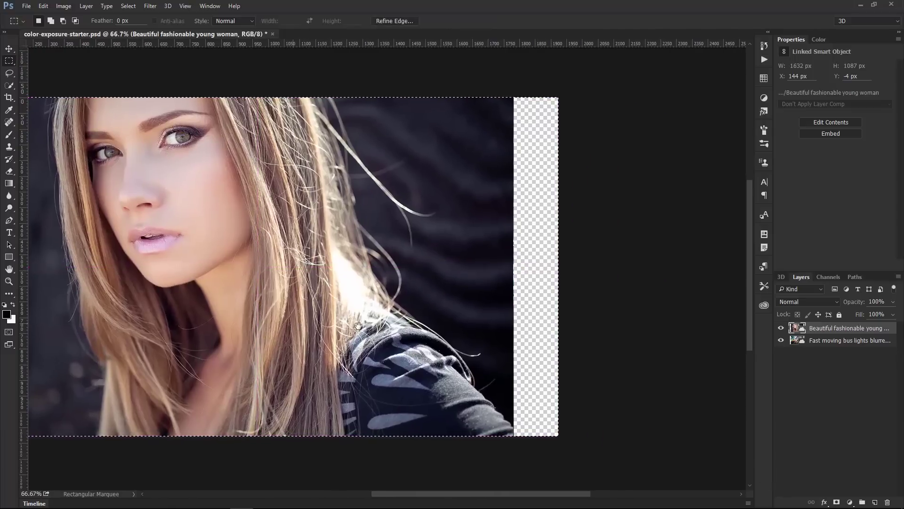
left_click_drag(358, 327, 404, 320)
key("ctrl+d")
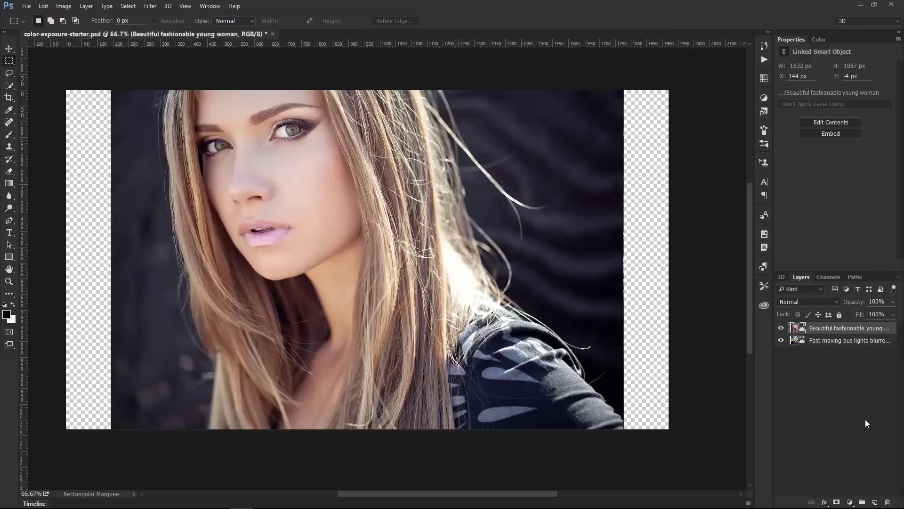
Create a new layer group containing an Exposure adjustment layer
left_click(863, 502)
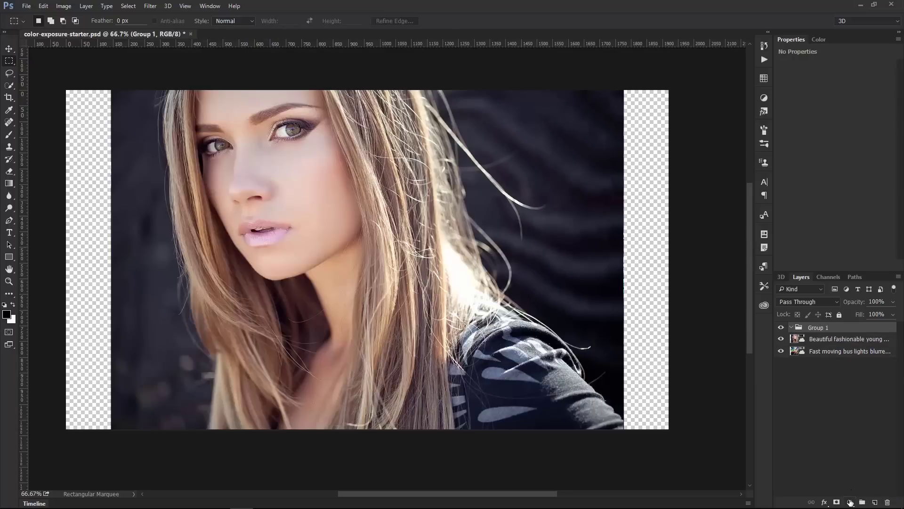
left_click(851, 503)
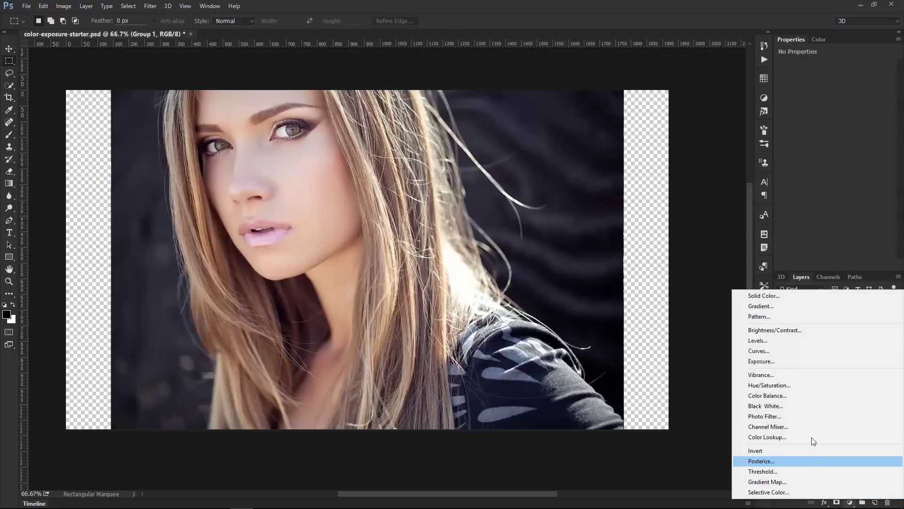
left_click(790, 362)
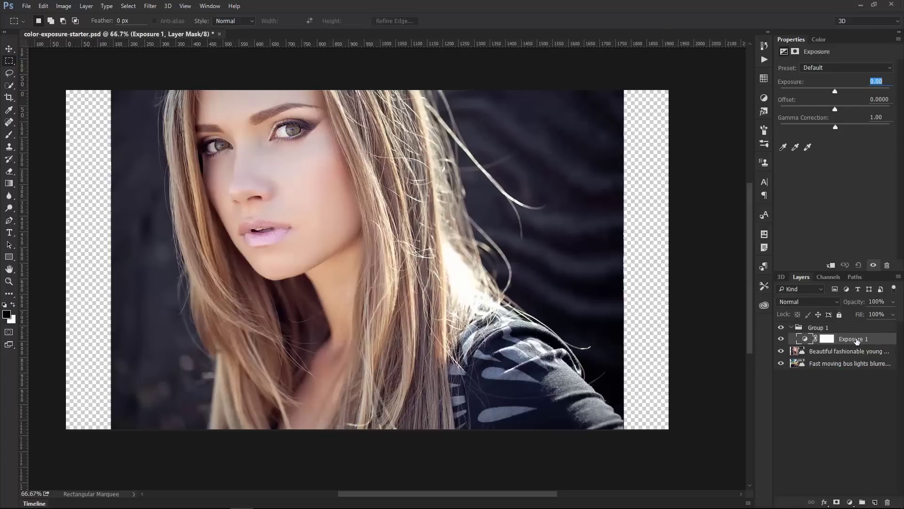
Rename 'Exposure 1' to 'Exposure' and delete its layer mask
double_click(856, 339)
left_click(874, 340)
key("BackSpace")
key("BackSpace")
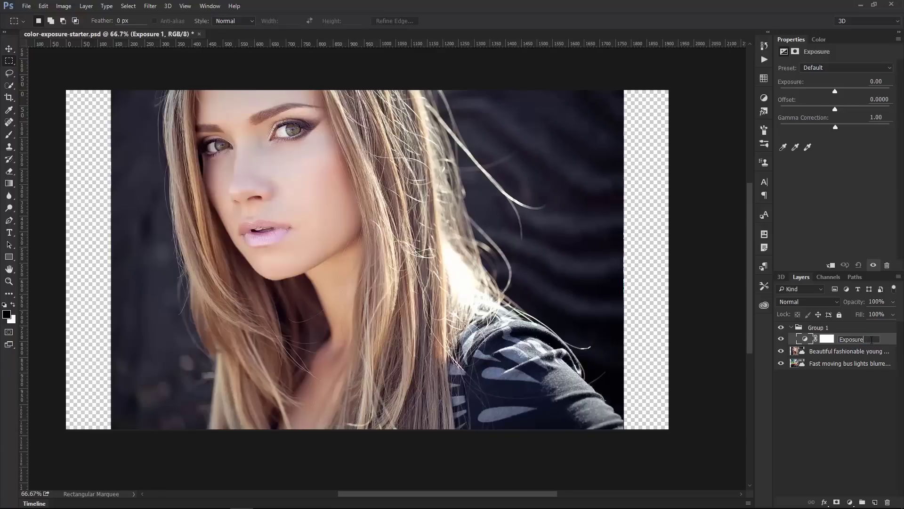
left_click(827, 340)
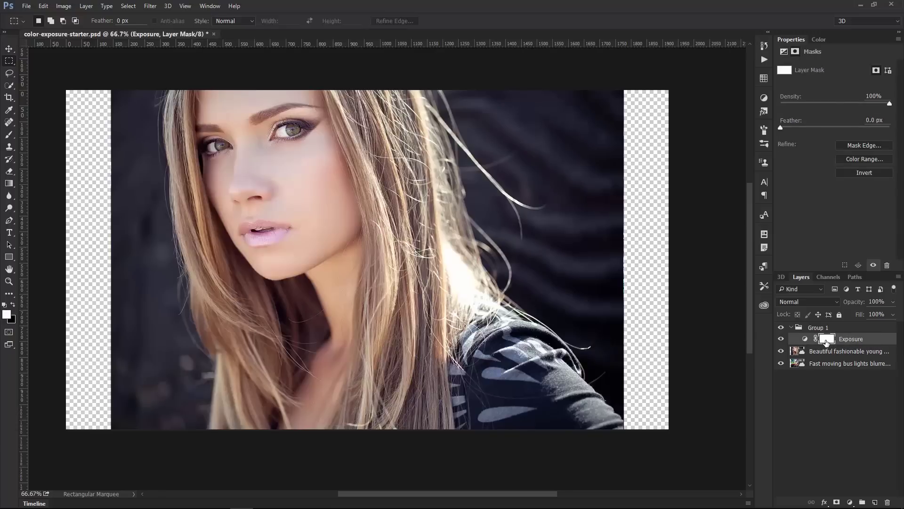
right_click(827, 341)
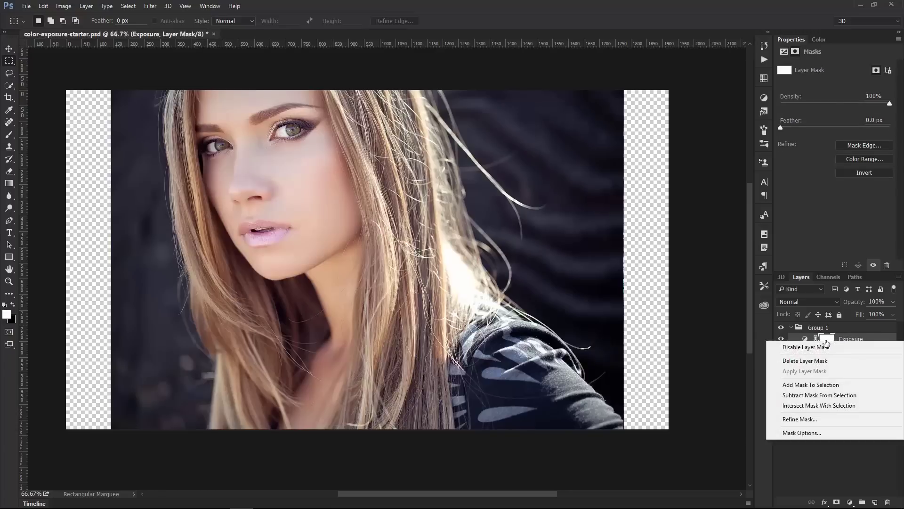
left_click(814, 362)
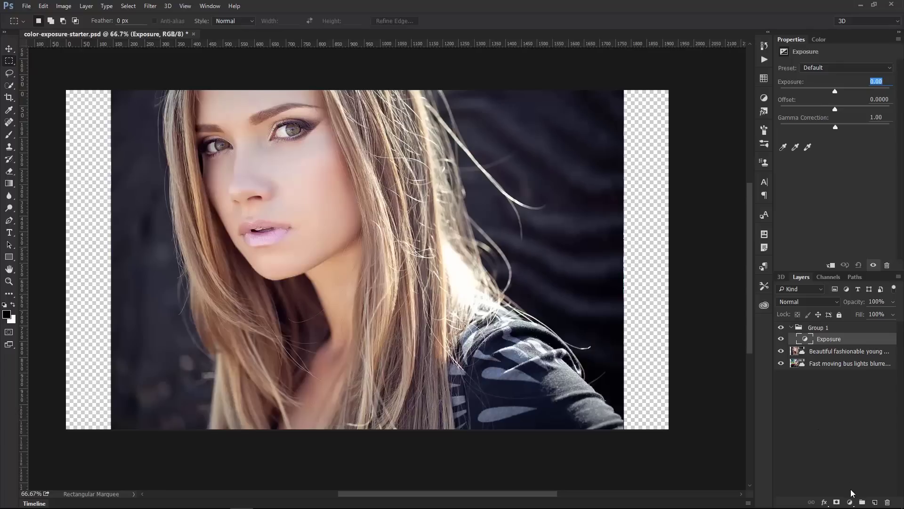
Add a black Solid Color fill layer
left_click(850, 501)
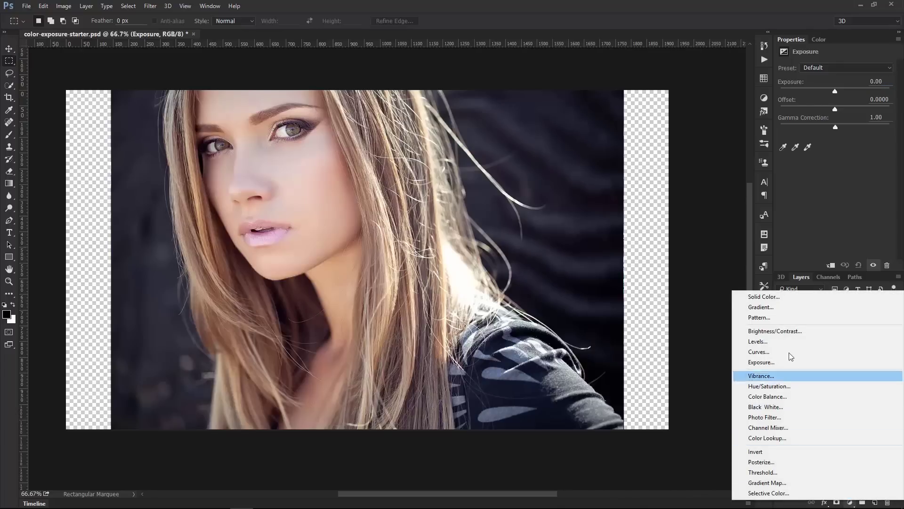
left_click(778, 296)
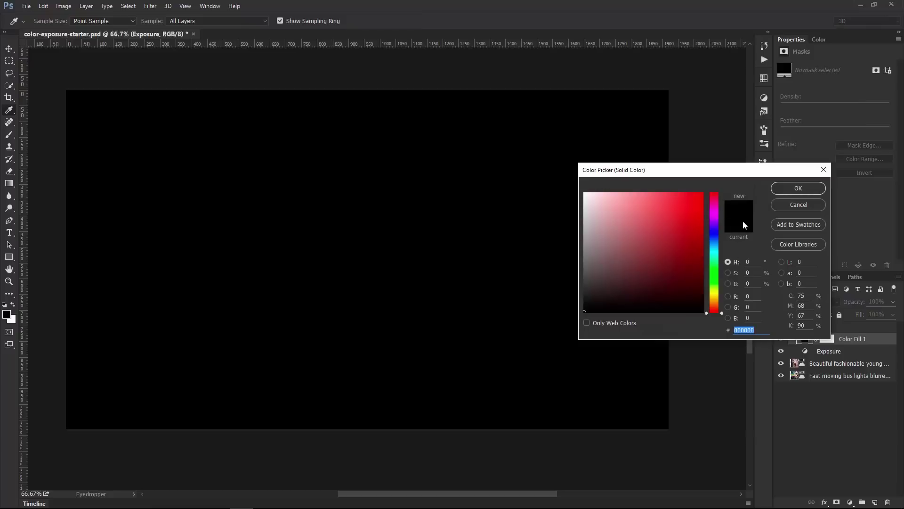
left_click(798, 188)
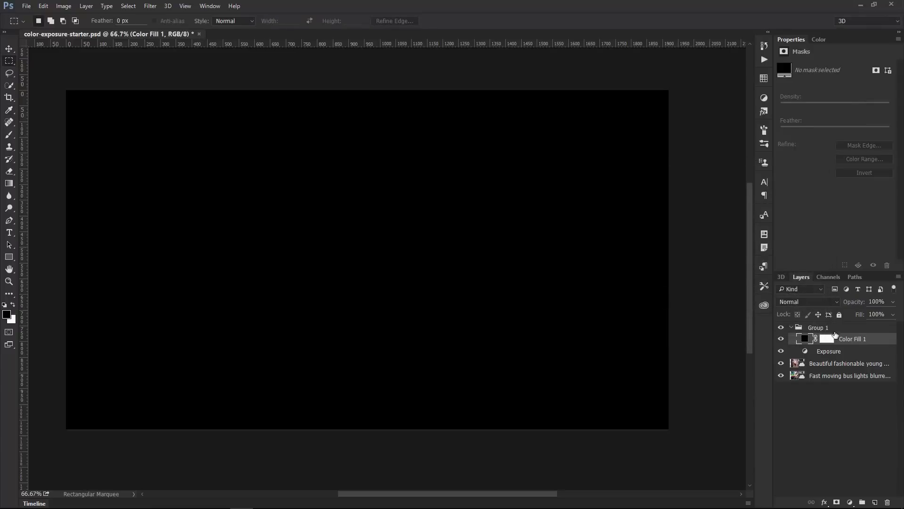
Rename 'Color Fill 1' to 'Color' and delete its layer mask
double_click(848, 340)
left_click_drag(854, 339, 870, 339)
key("BackSpace")
left_click(827, 339)
right_click(826, 340)
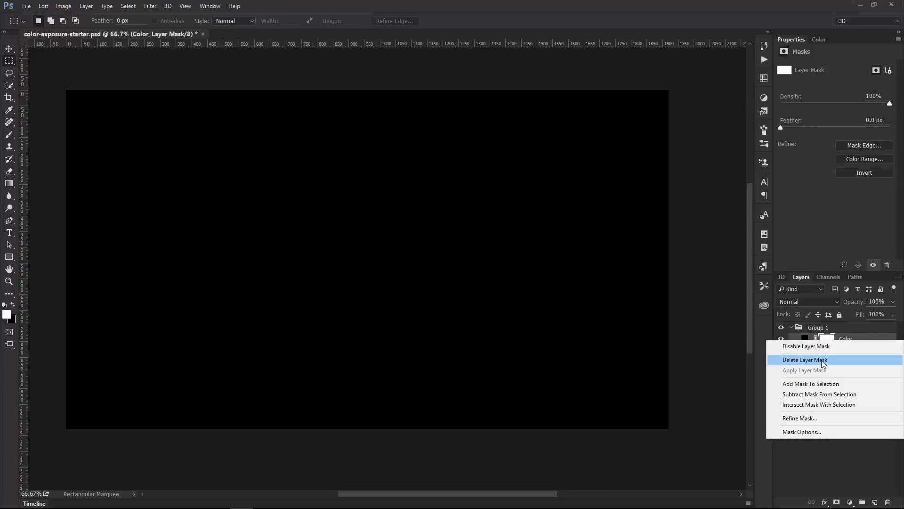
left_click(822, 360)
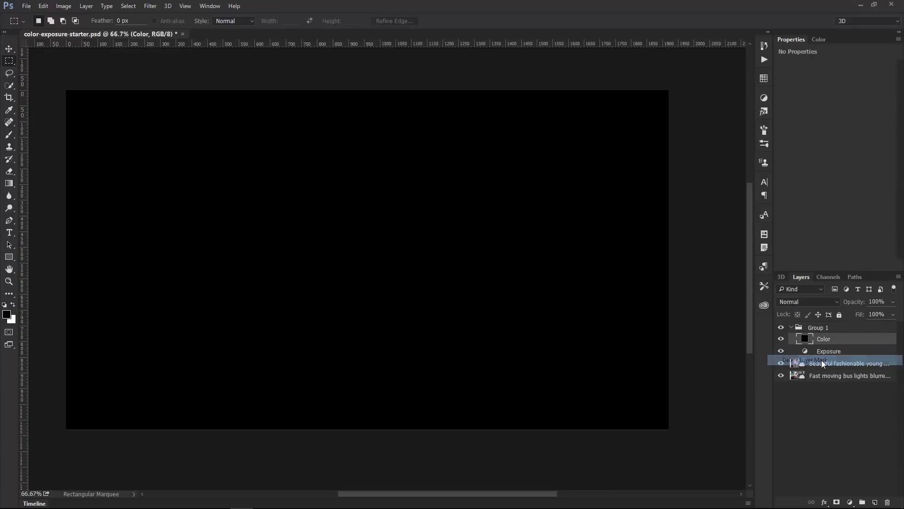
Name the group 'Photo' and duplicate it with Ctrl+J
double_click(820, 327)
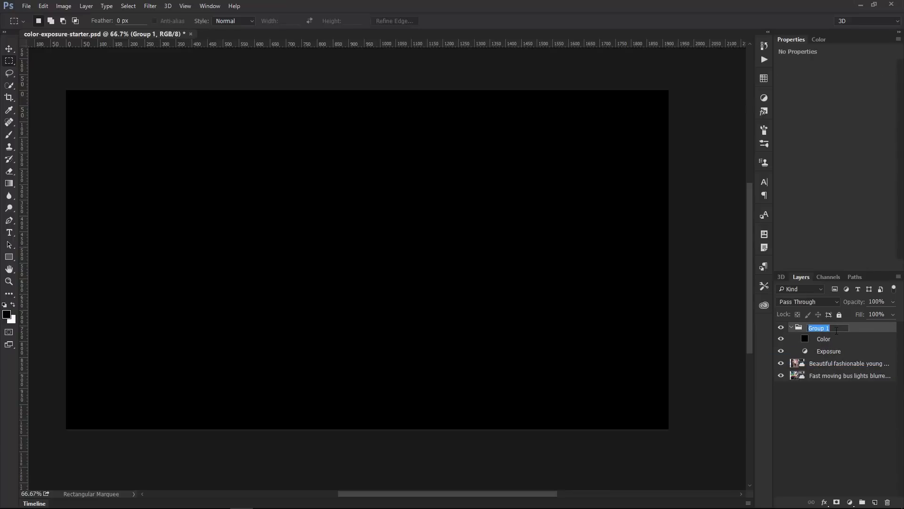
type("Photo")
key("Return")
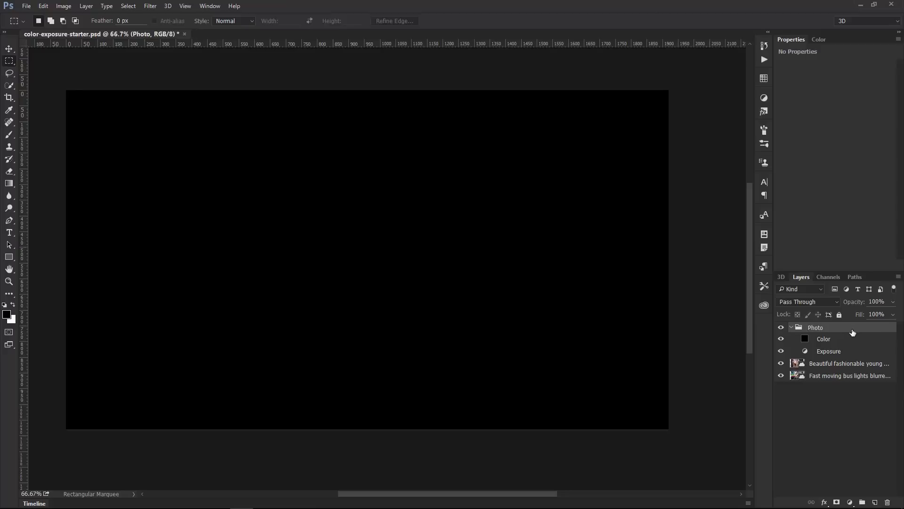
key("ctrl+j")
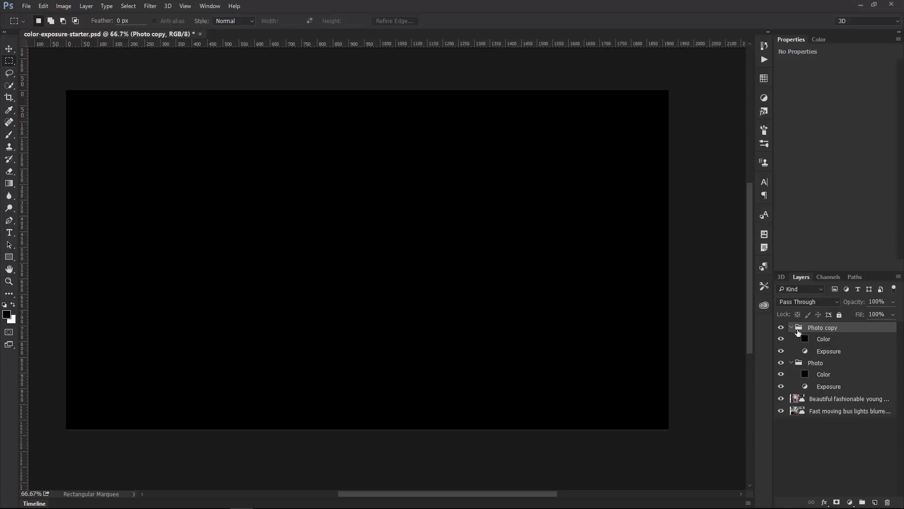
Rename the duplicate group 'Photo Top' and the original 'Photo Bottom'
mouse_move(805, 331)
left_mouse_down()
mouse_move(849, 450)
mouse_move(835, 325)
left_mouse_up()
double_click(834, 327)
key("BackSpace")
type("o")
key("Return")
left_click(823, 365)
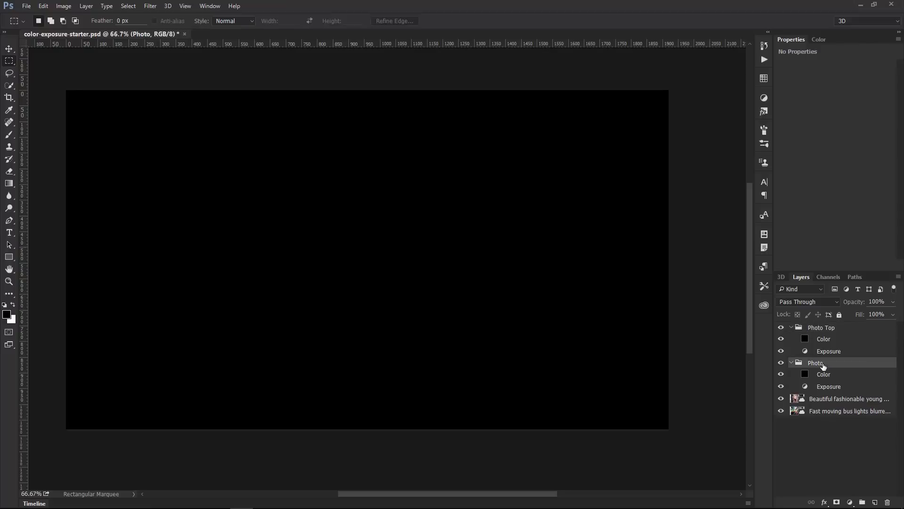
double_click(823, 365)
type("E")
type("ot")
type("tom")
left_click(827, 328)
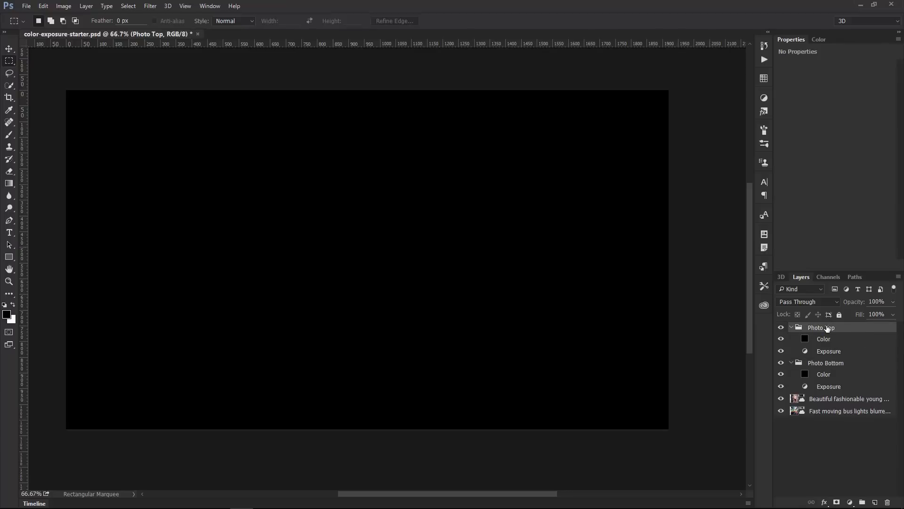
Move the woman's portrait layer into the Photo Top group
left_click(822, 402)
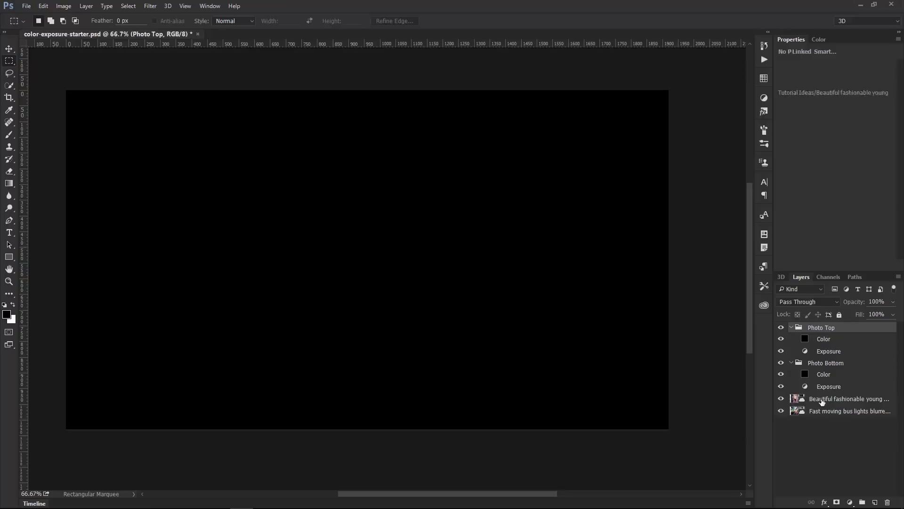
left_click(791, 328)
left_click(782, 329)
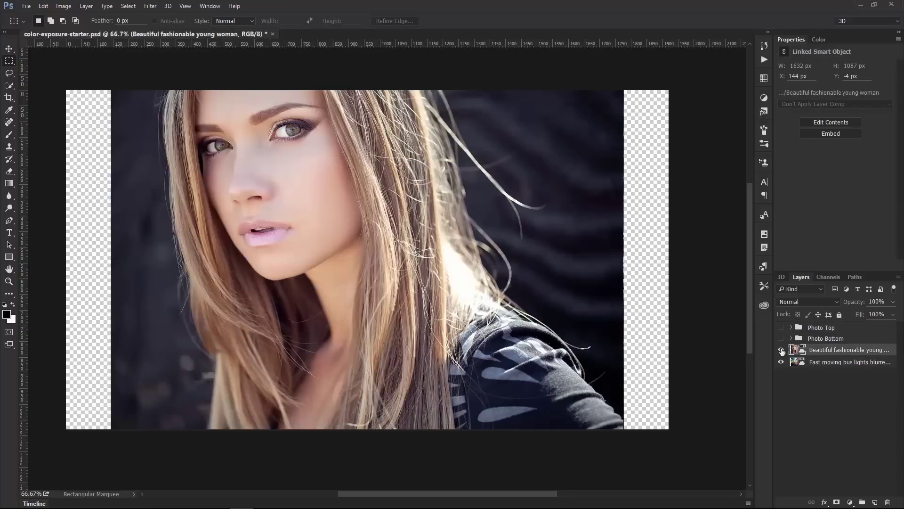
left_click(781, 350)
left_click_drag(797, 351, 812, 331)
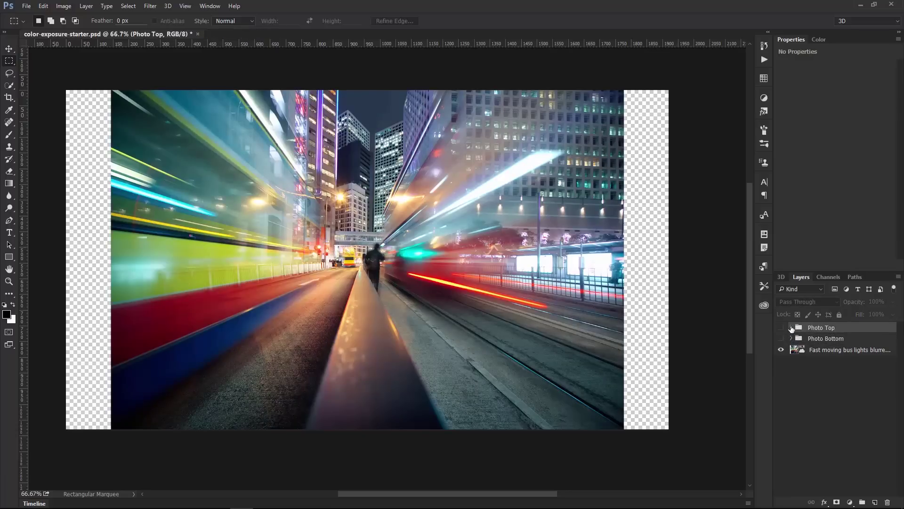
Place the portrait below Photo Top's adjustments and move the city photo into Photo Bottom
left_click(791, 328)
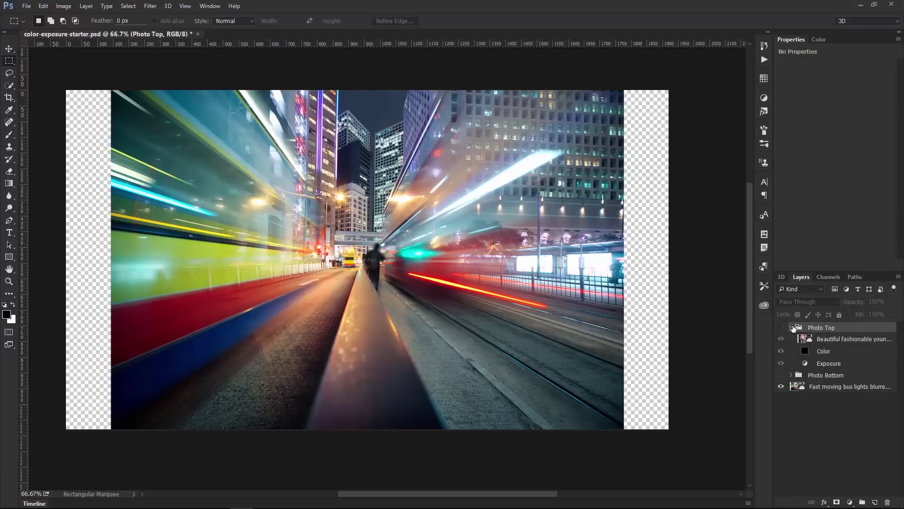
left_click(782, 328)
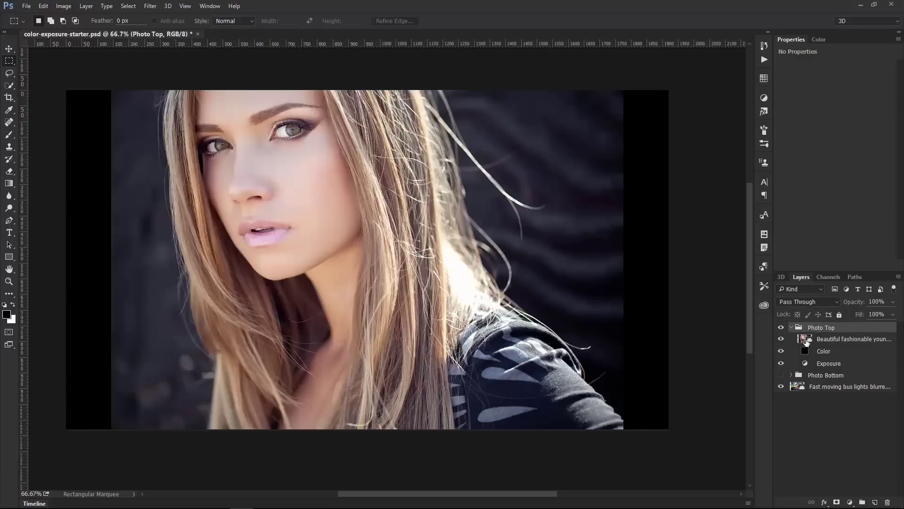
left_click(805, 342)
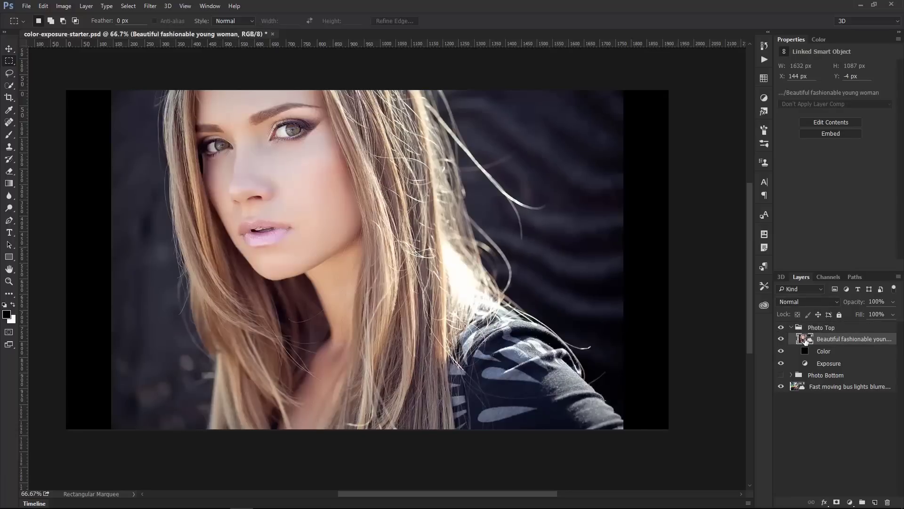
left_click_drag(808, 342, 817, 375)
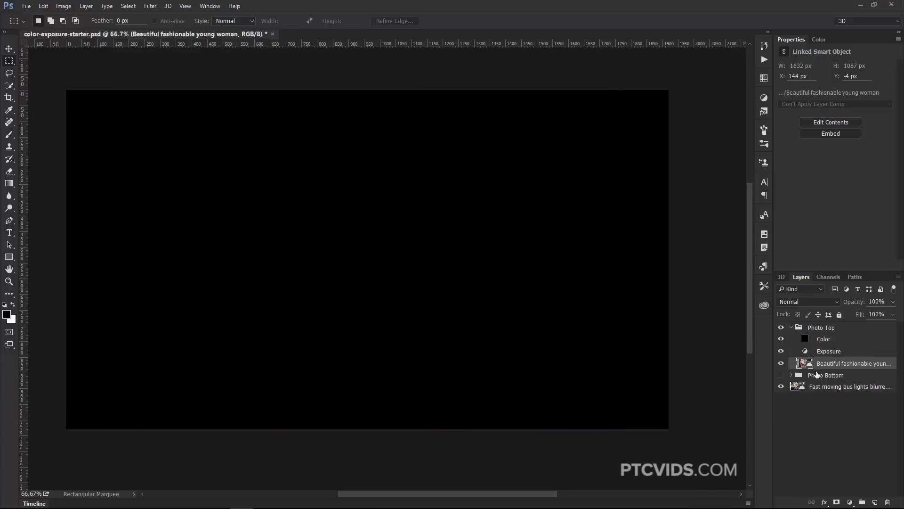
left_click(791, 375)
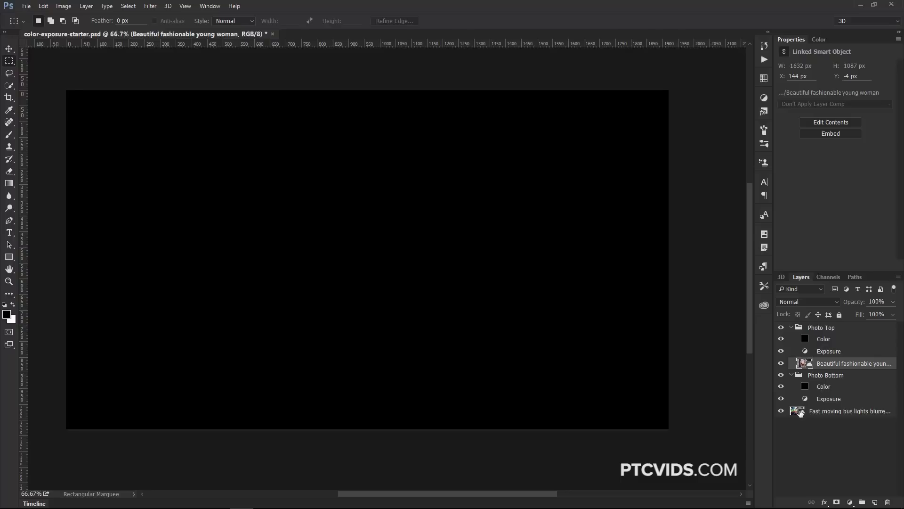
left_click_drag(798, 411, 815, 375)
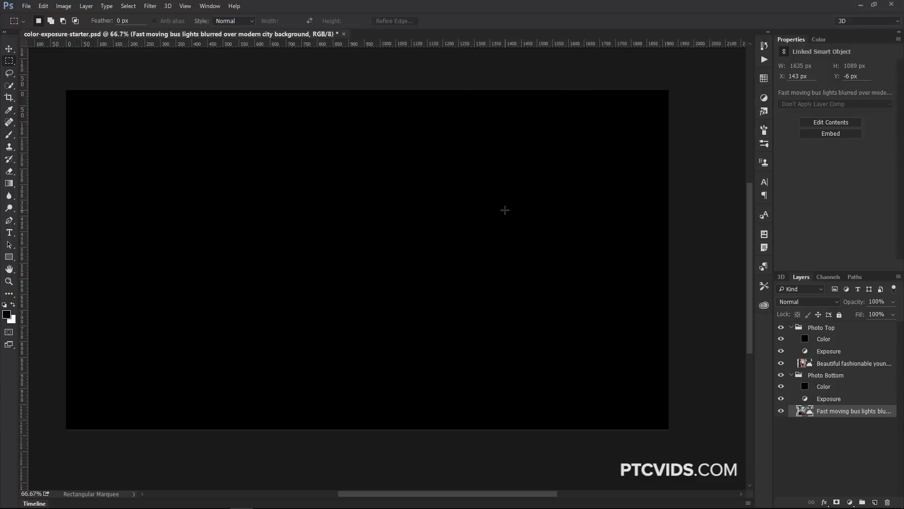
Set the Color fill layers in both groups to the Color blend mode
left_click(836, 390)
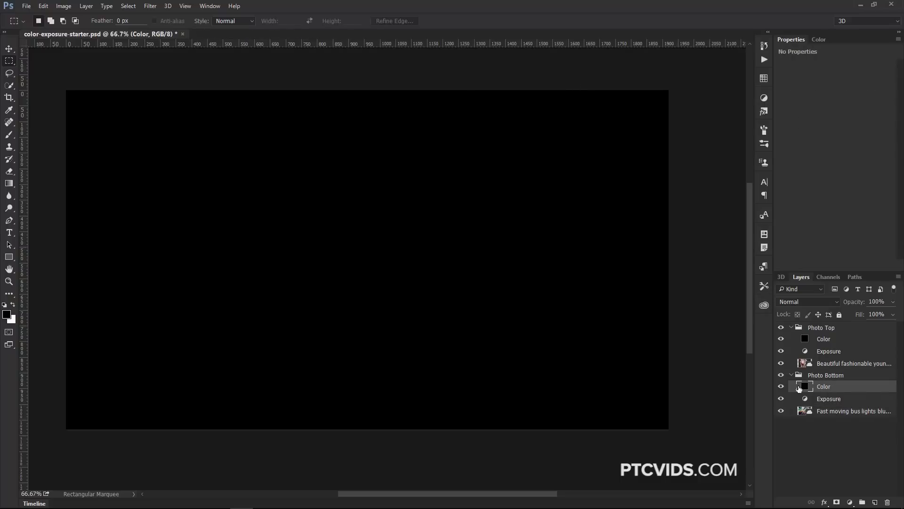
left_click(800, 303)
left_click(829, 343)
left_click(807, 302)
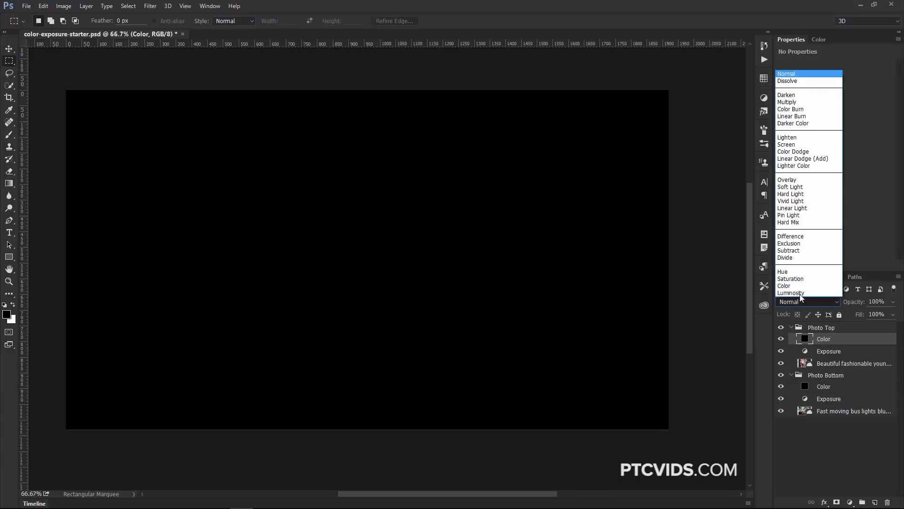
left_click(793, 284)
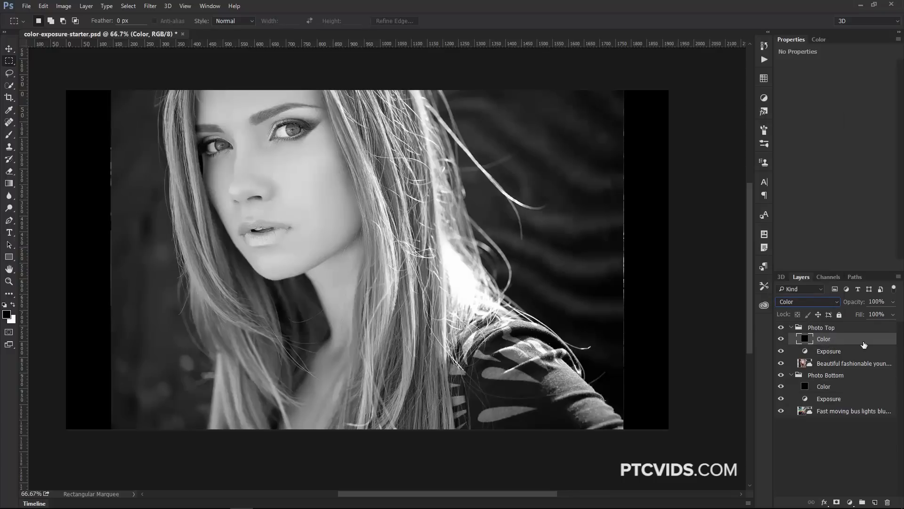
Set the Photo Top group's blend mode to Lighten
left_click(831, 329)
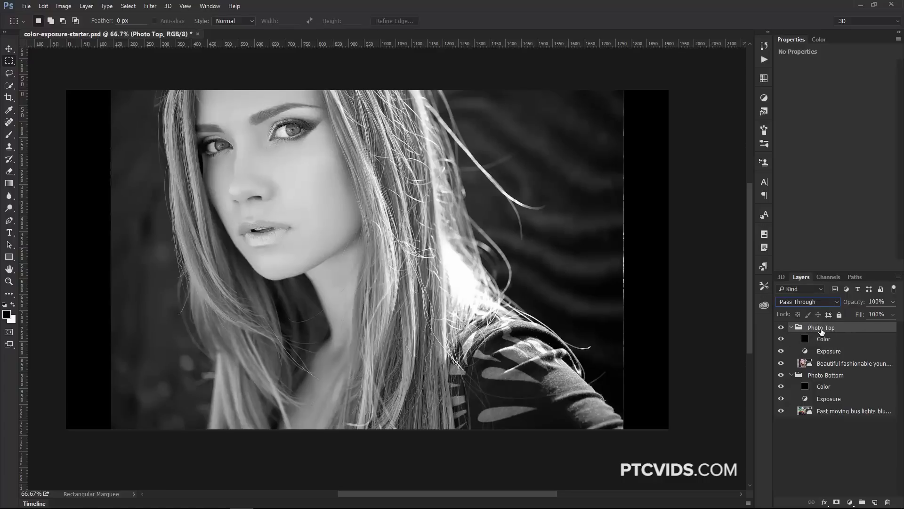
left_click(806, 301)
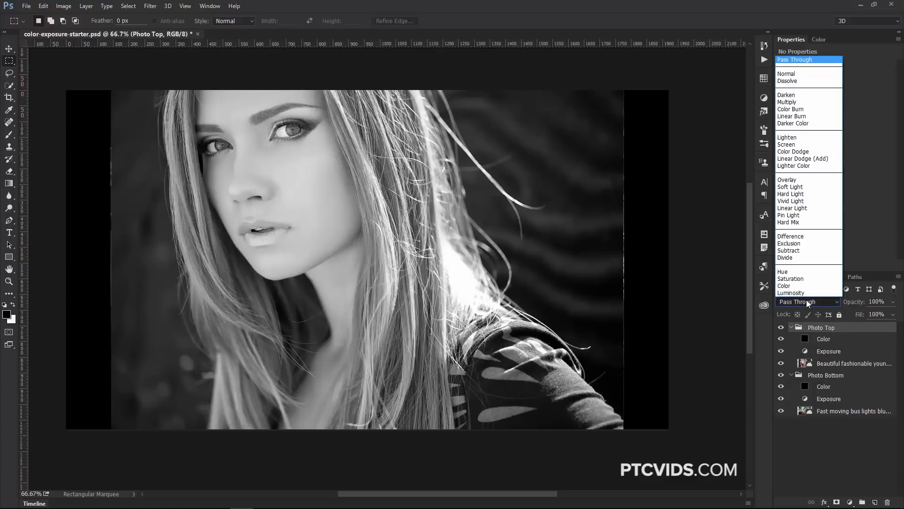
left_click(795, 138)
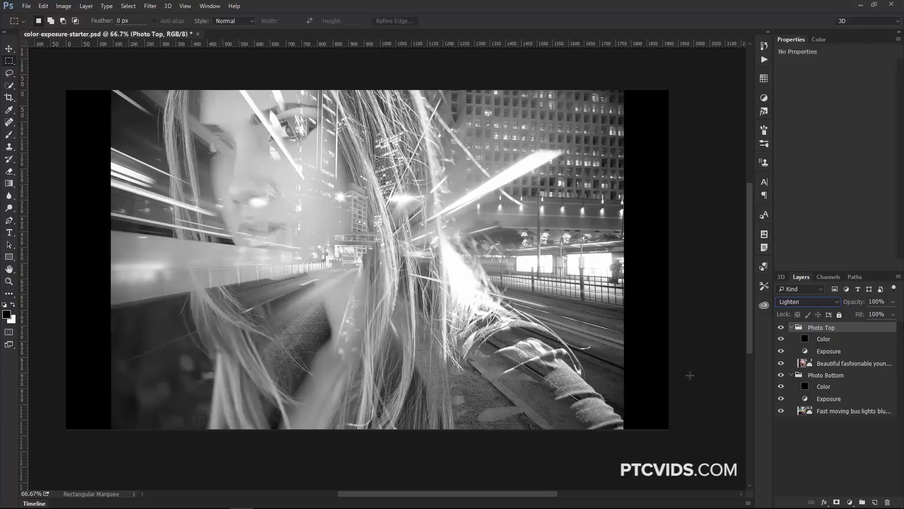
Raise Photo Top's Exposure to about +0.17 and Photo Bottom's to about +0.29
left_click(812, 354)
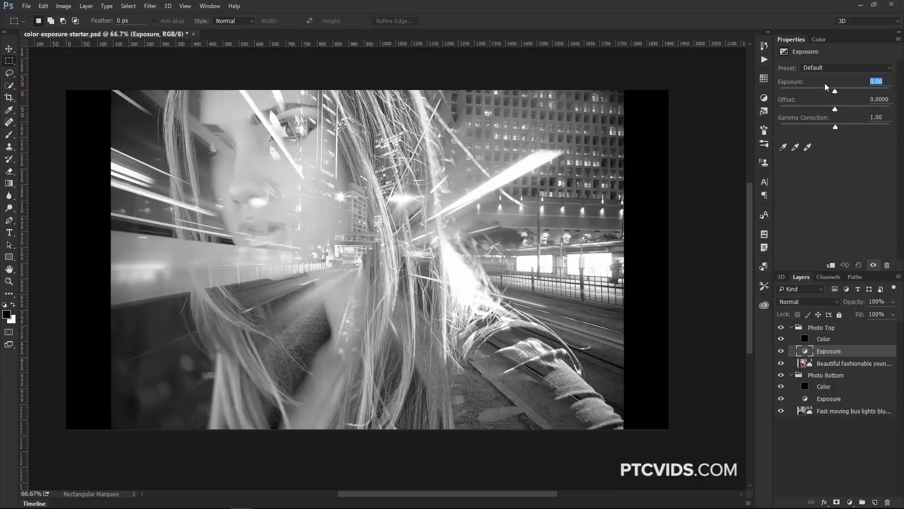
left_click_drag(834, 91, 836, 92)
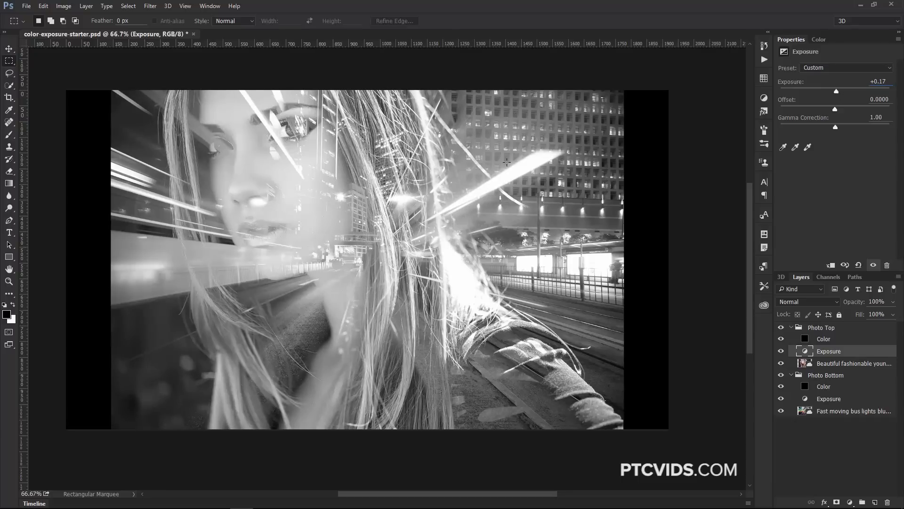
left_click(806, 401)
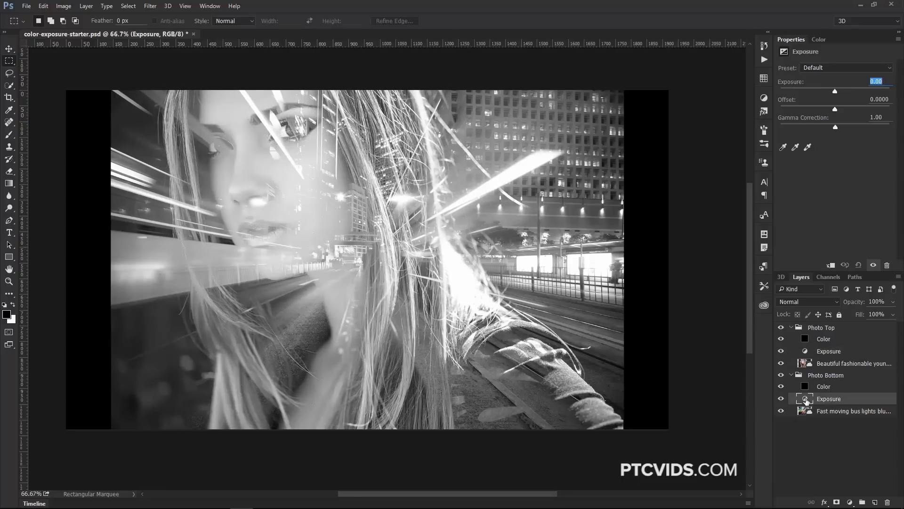
mouse_move(835, 92)
left_mouse_down()
mouse_move(826, 93)
mouse_move(838, 93)
left_mouse_up()
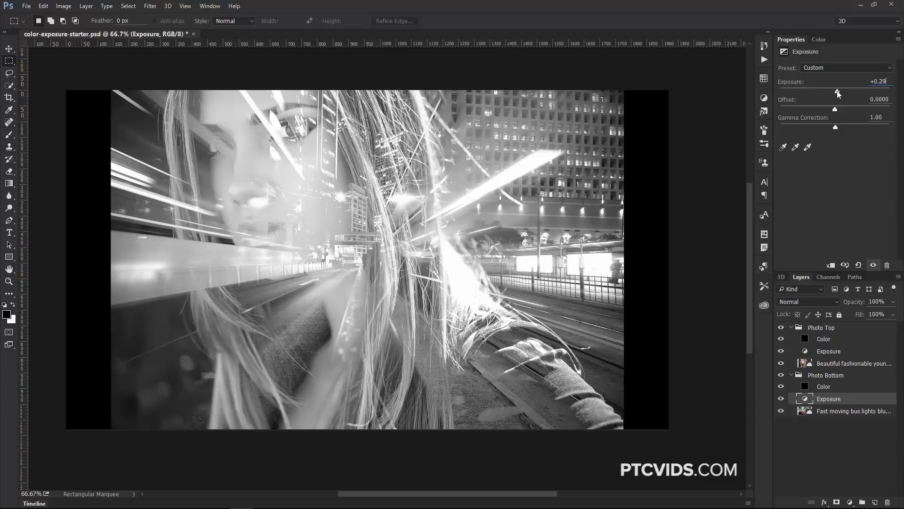
Set Photo Top's Color fill to pure red (R 255, ff0000)
left_click(809, 341)
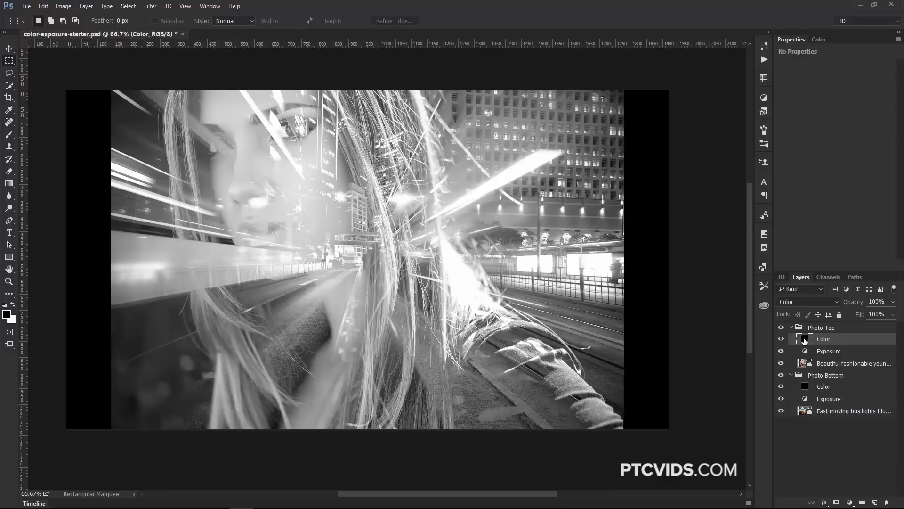
double_click(805, 341)
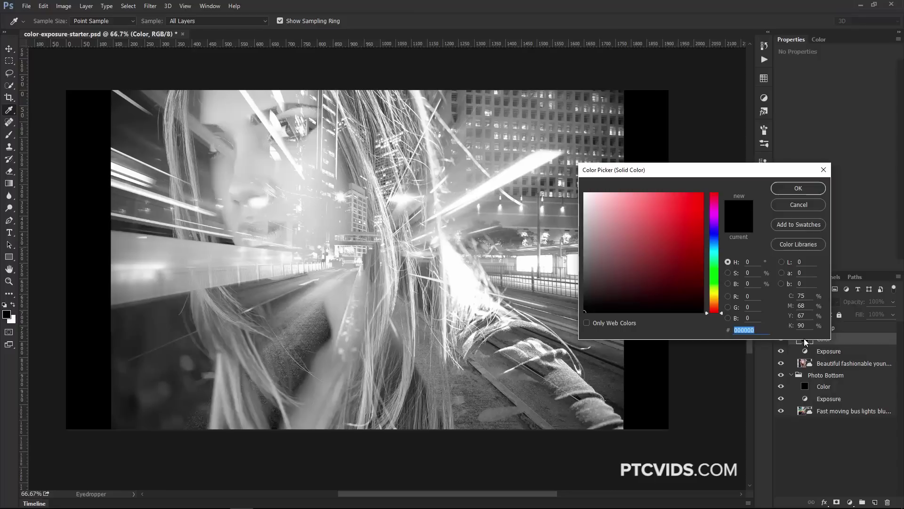
left_click(741, 296)
type("255")
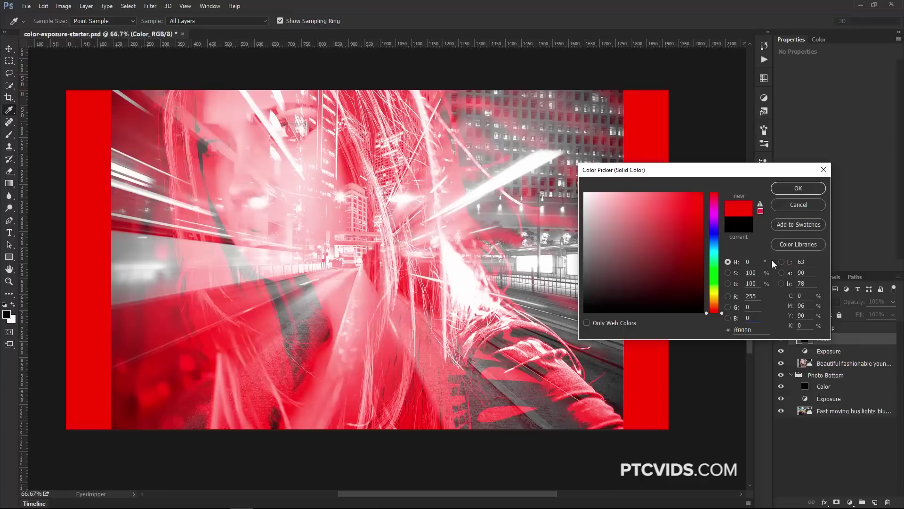
type("m")
left_click(785, 190)
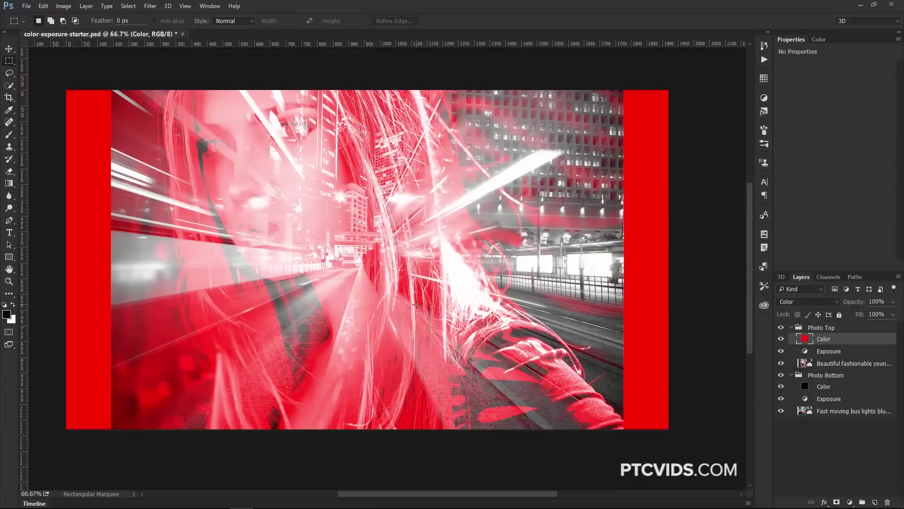
Set Photo Bottom's Color fill to cyan: C 100, M 0, Y 0, K 0 (00acec)
left_click(820, 386)
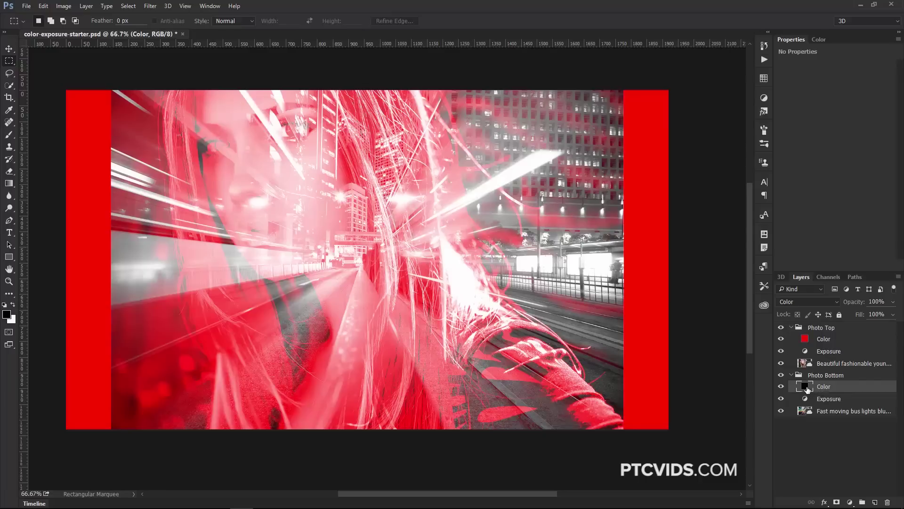
double_click(808, 388)
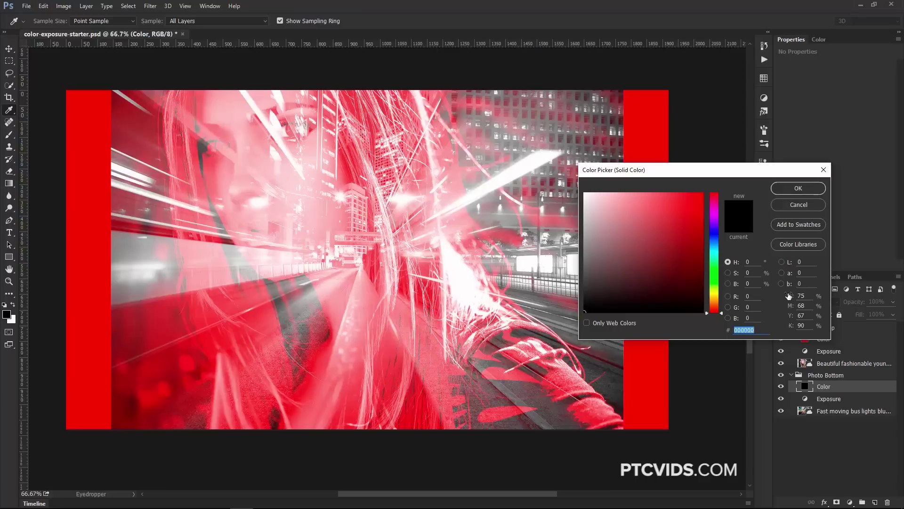
left_click(807, 294)
type("100")
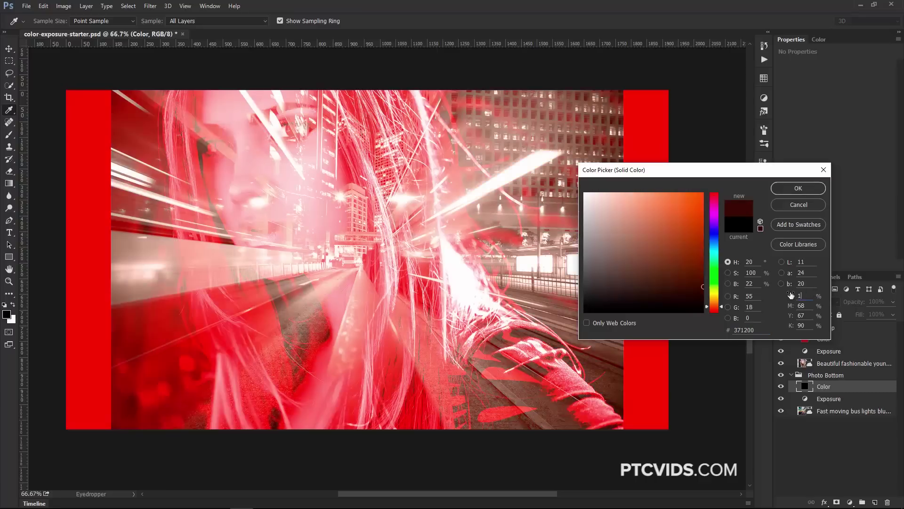
key("Tab")
type("0")
key("Tab")
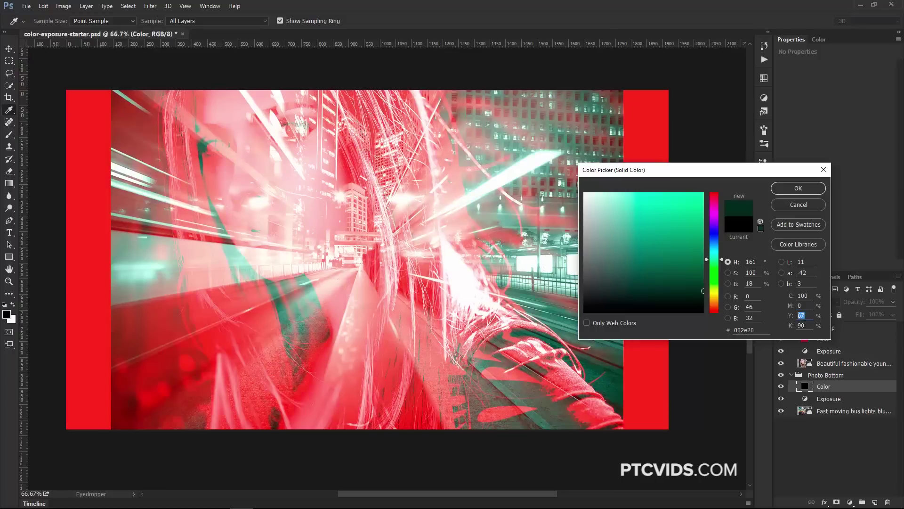
type("0")
key("Tab")
type("0")
left_click(799, 306)
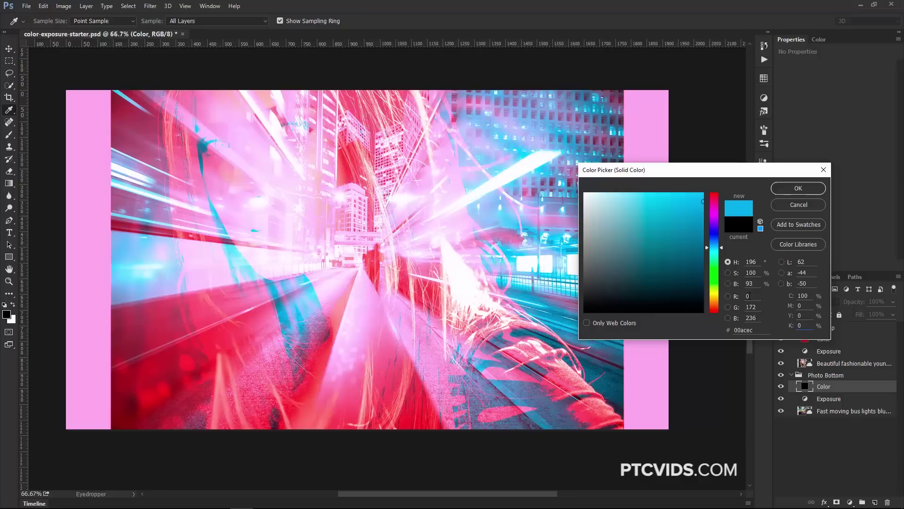
left_click(805, 190)
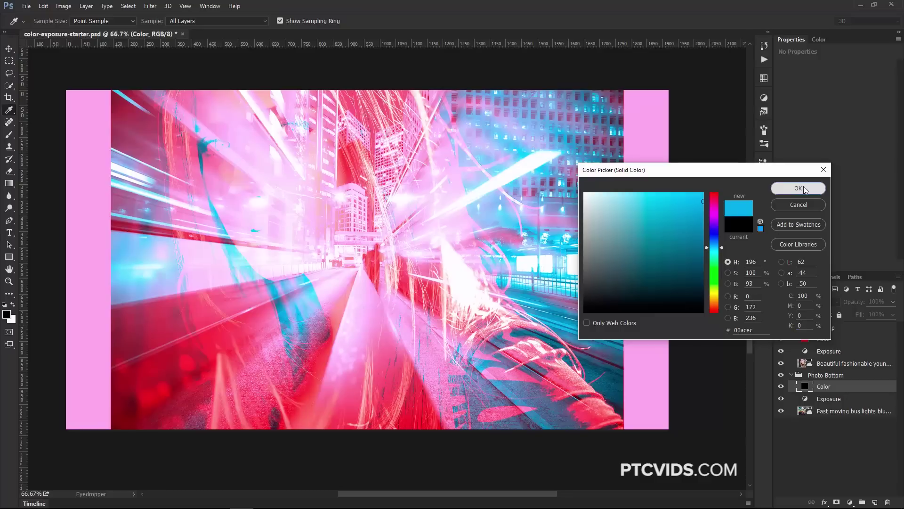
key("m")
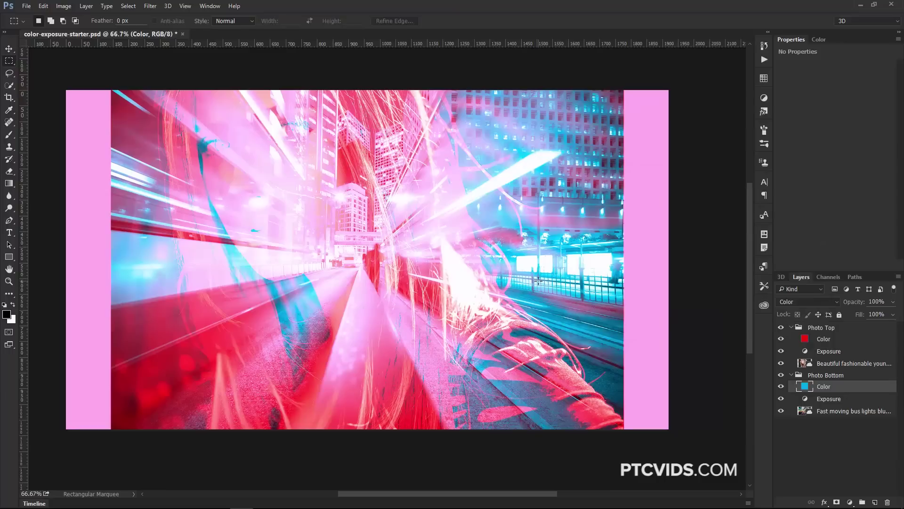
Lower Photo Top's Exposure to about -3.45 and Photo Bottom's to about -2.36
left_click(806, 353)
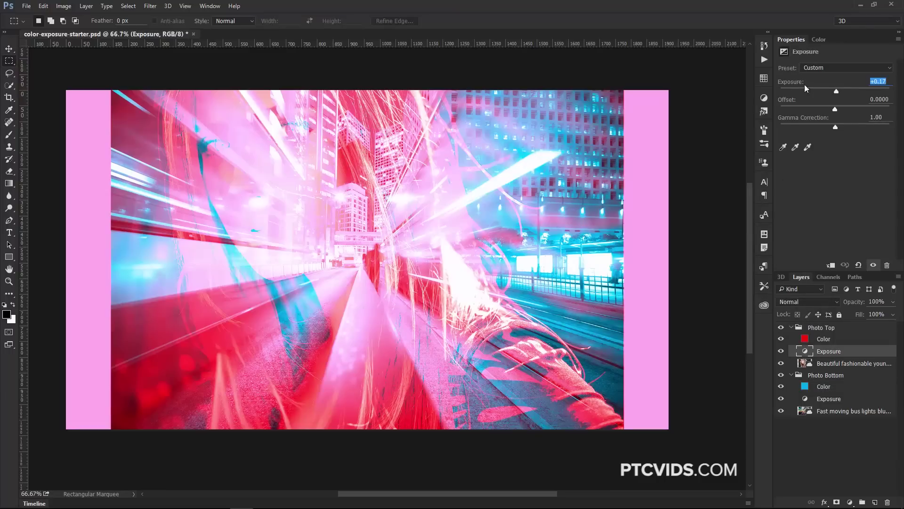
left_click_drag(837, 93, 803, 91)
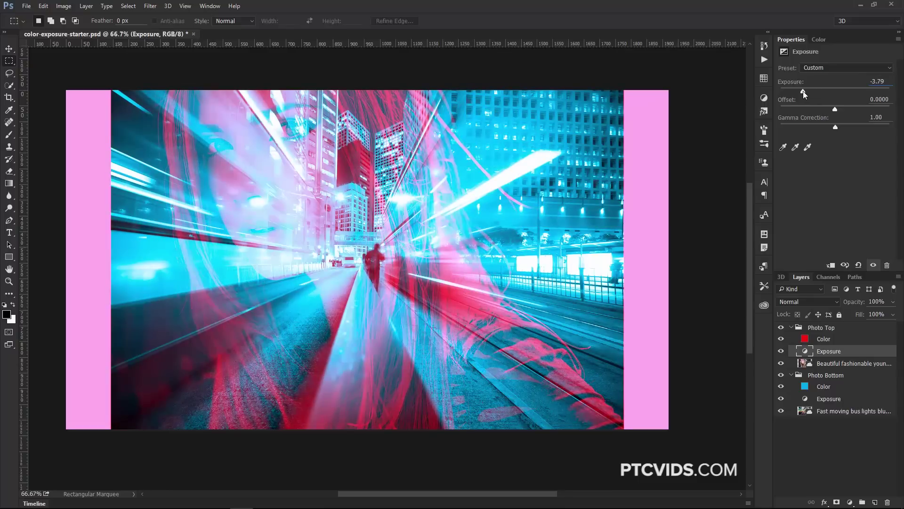
left_click(806, 91)
left_click(808, 400)
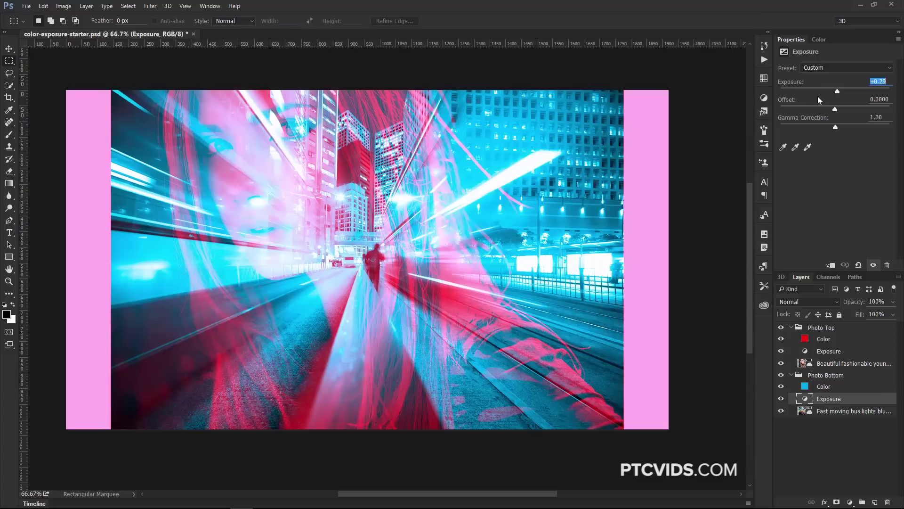
left_click_drag(818, 91, 814, 89)
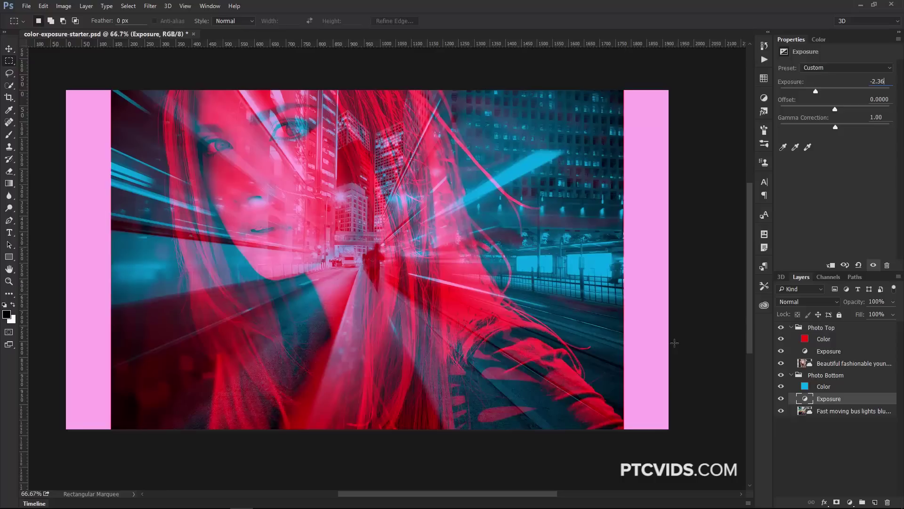
left_click(816, 368)
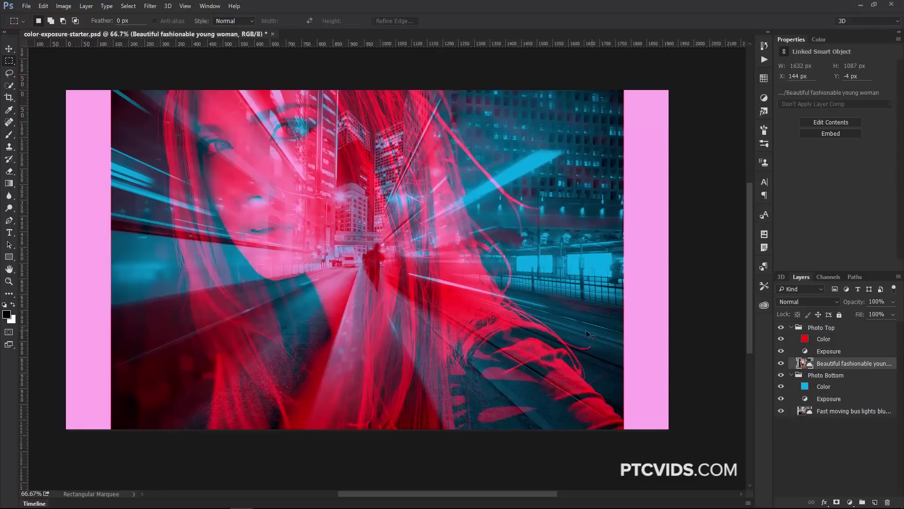
Free-transform the portrait to about 2075×1382 px and shift it leftward
key("ctrl+t")
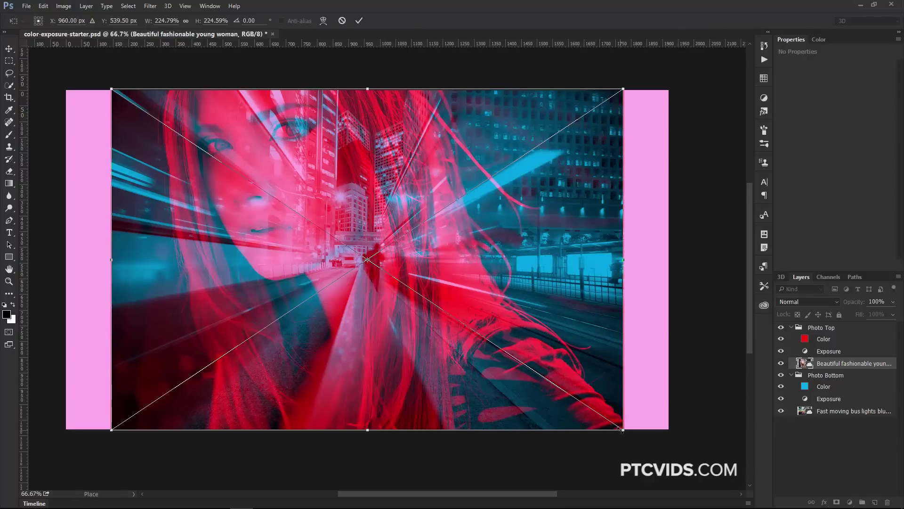
left_click_drag(623, 430, 684, 470)
mouse_move(585, 309)
left_mouse_down()
mouse_move(578, 322)
mouse_move(600, 311)
mouse_move(601, 287)
mouse_move(586, 302)
left_mouse_up()
left_click_drag(688, 84, 707, 71)
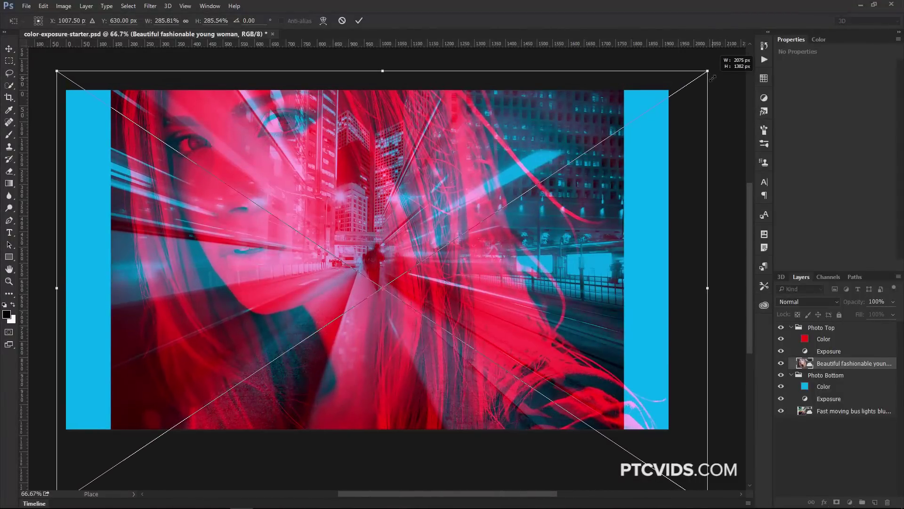
left_click_drag(622, 134, 608, 146)
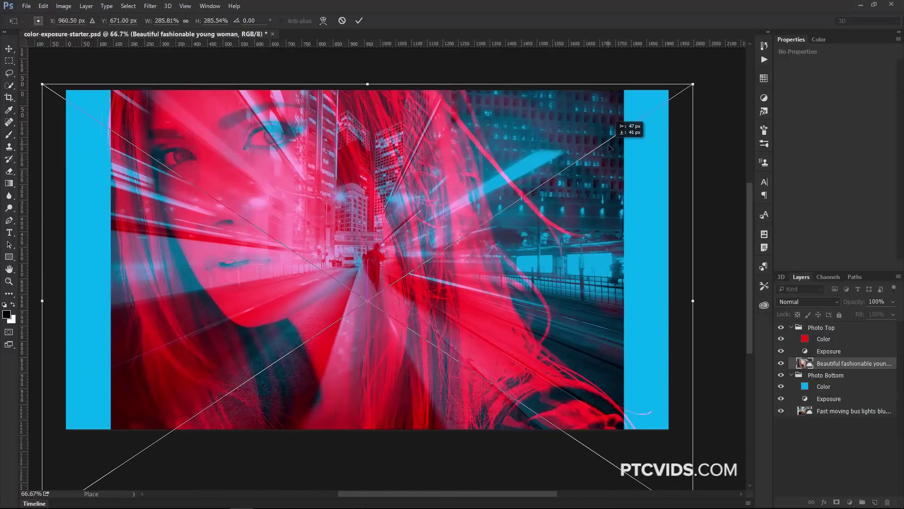
key("Return")
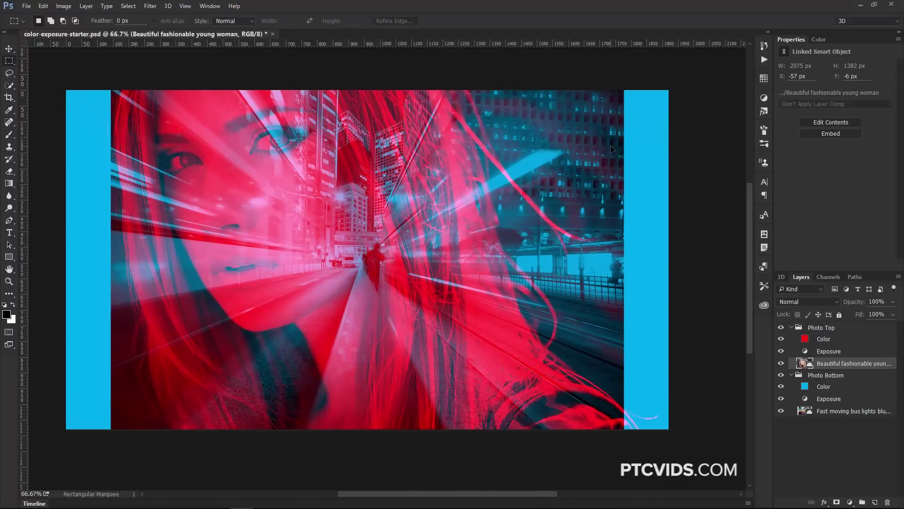
Scale the bus lights street photo to about 182% from its centre and shift it left beneath the portrait
left_click(845, 412)
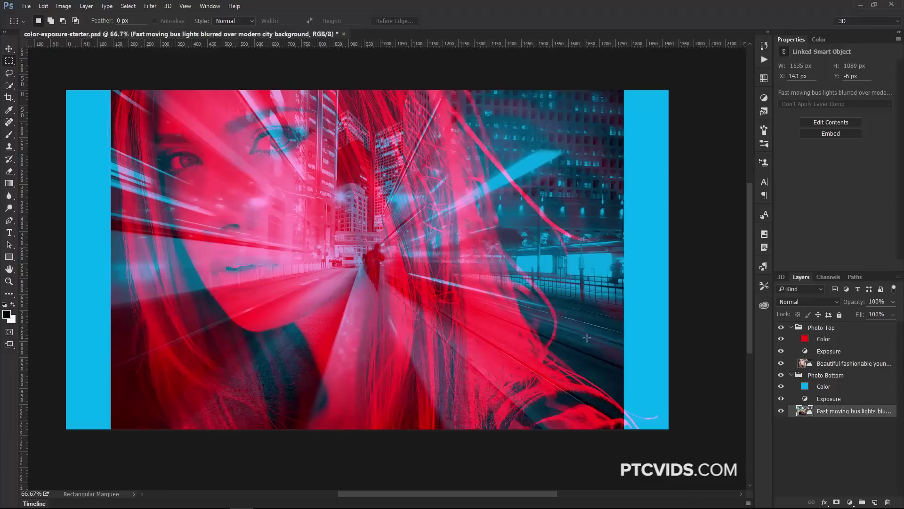
key("ctrl+t")
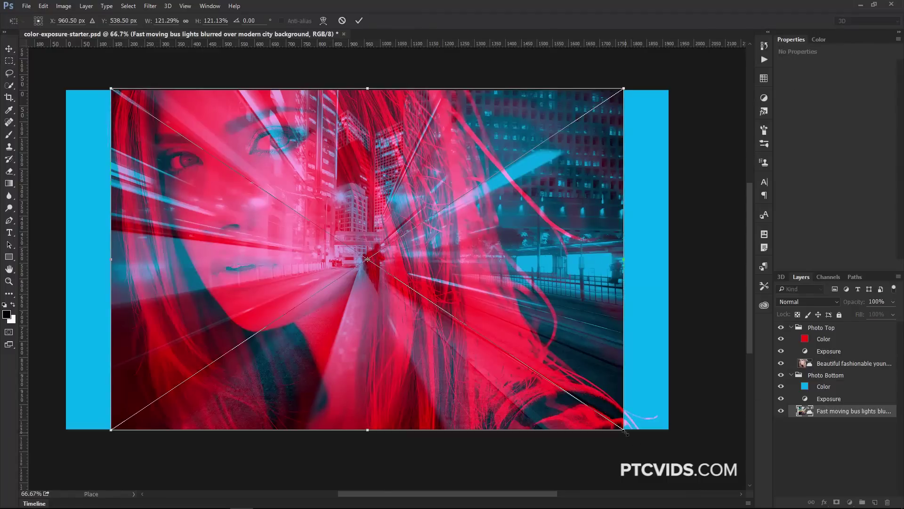
left_click_drag(625, 430, 750, 506)
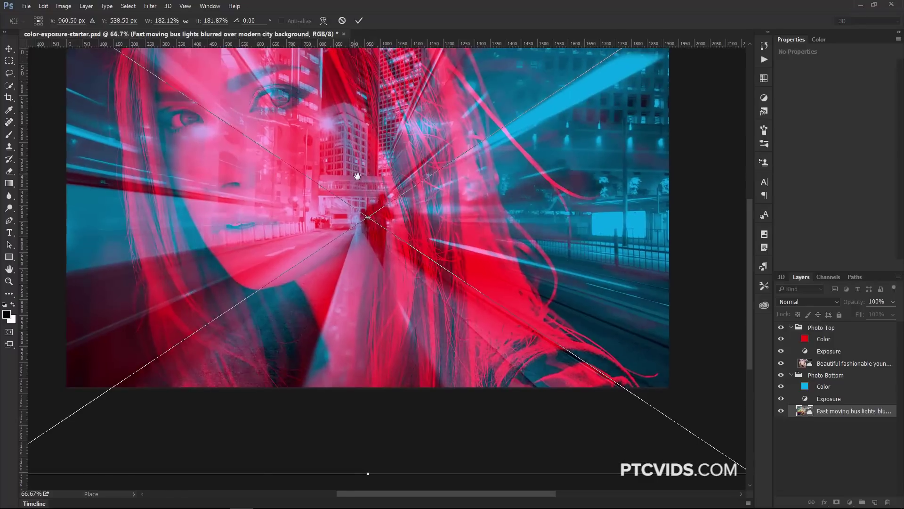
left_click_drag(357, 177, 403, 229)
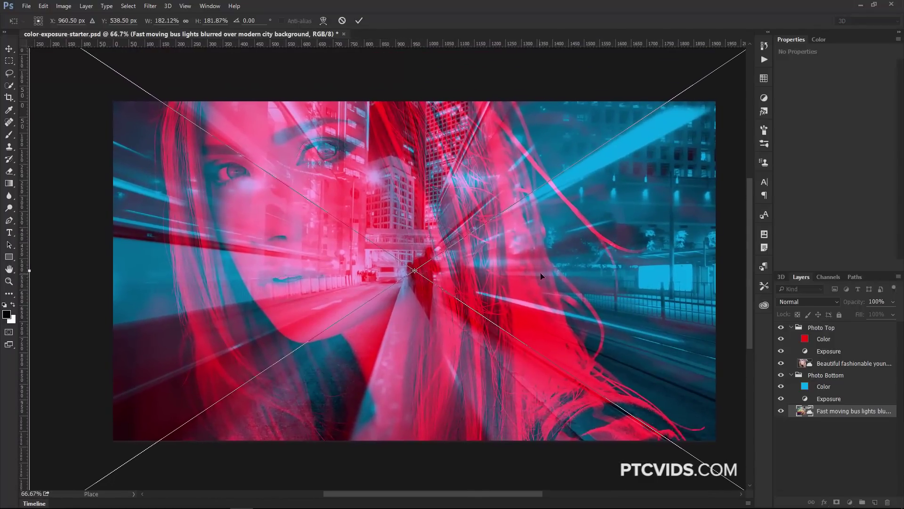
left_click_drag(624, 276, 520, 286)
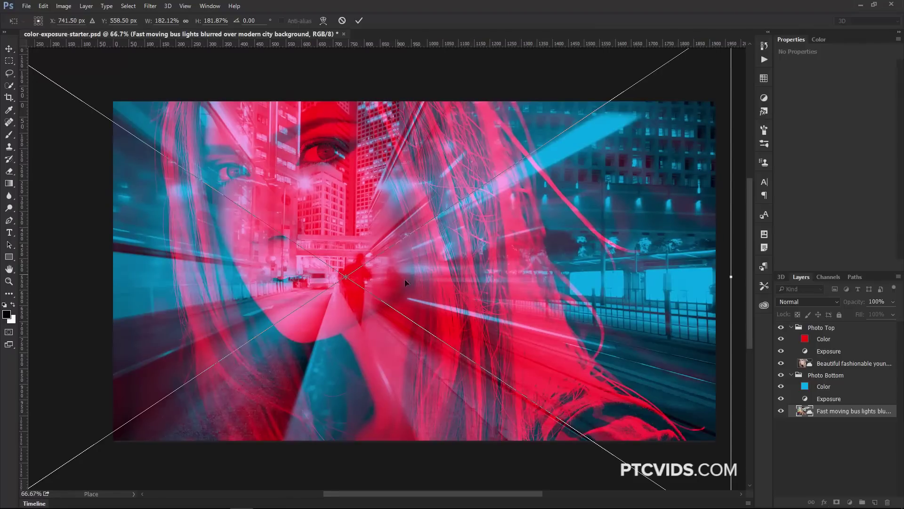
left_click_drag(405, 279, 403, 308)
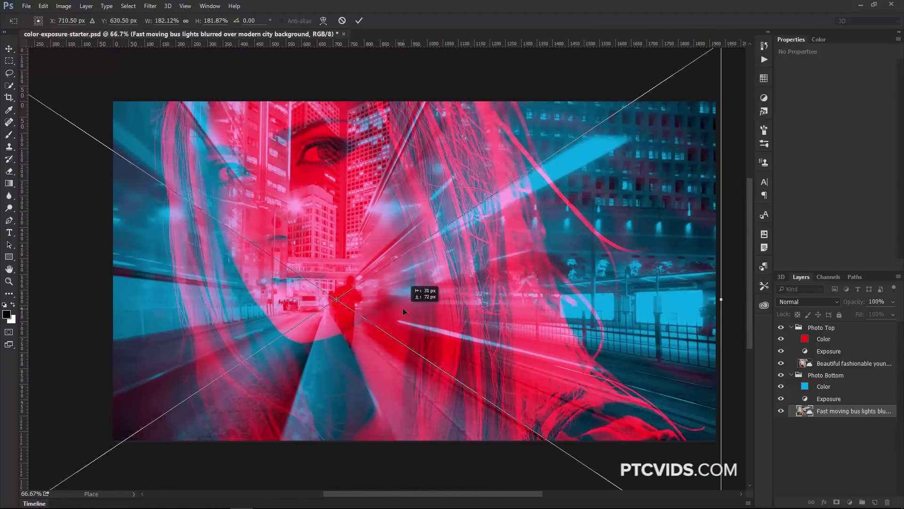
left_click_drag(402, 308, 398, 318)
key("Return")
key("m")
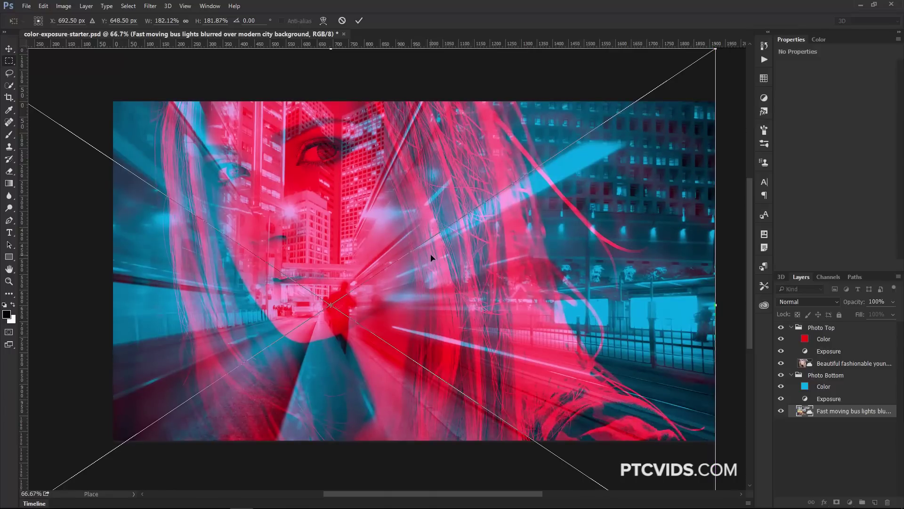
Test Photo Top's Exposure slider extremes and layer opacity, leaving the layer at full opacity
left_click(808, 351)
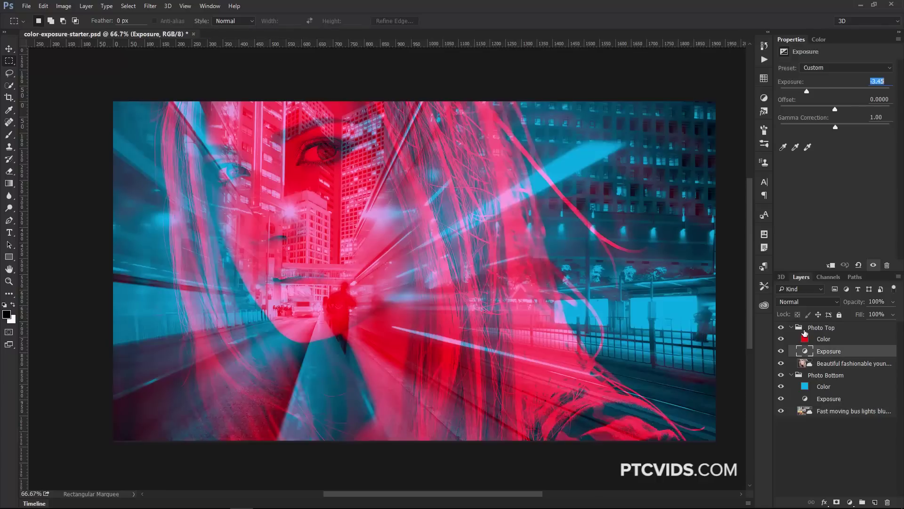
left_click(802, 90)
left_click_drag(800, 91, 802, 90)
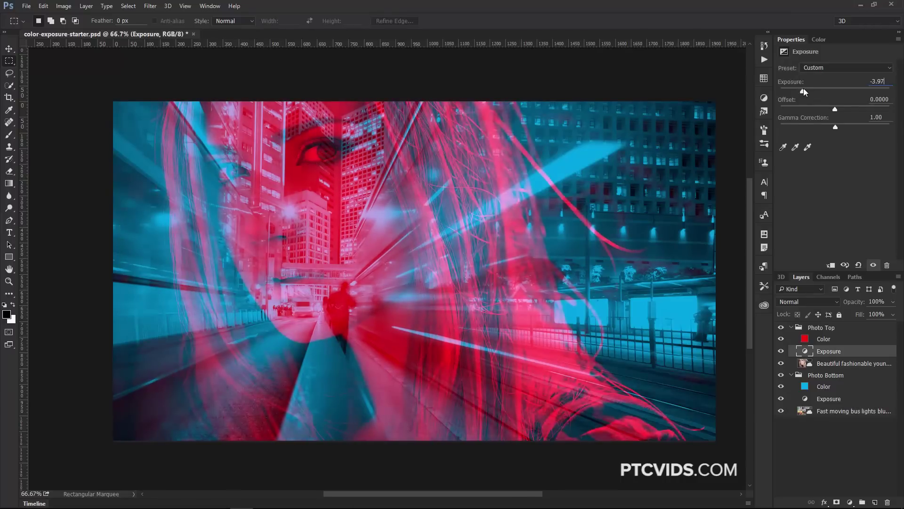
left_click_drag(802, 91, 877, 91)
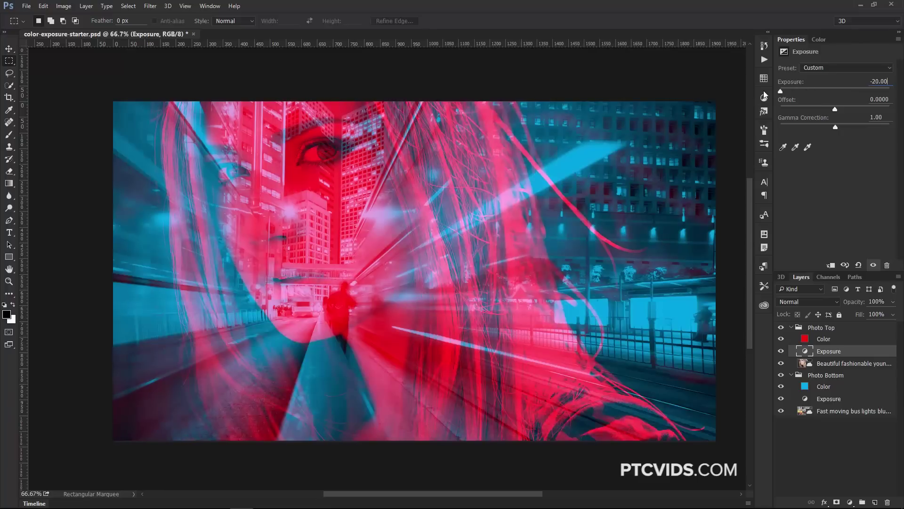
left_click_drag(803, 91, 764, 91)
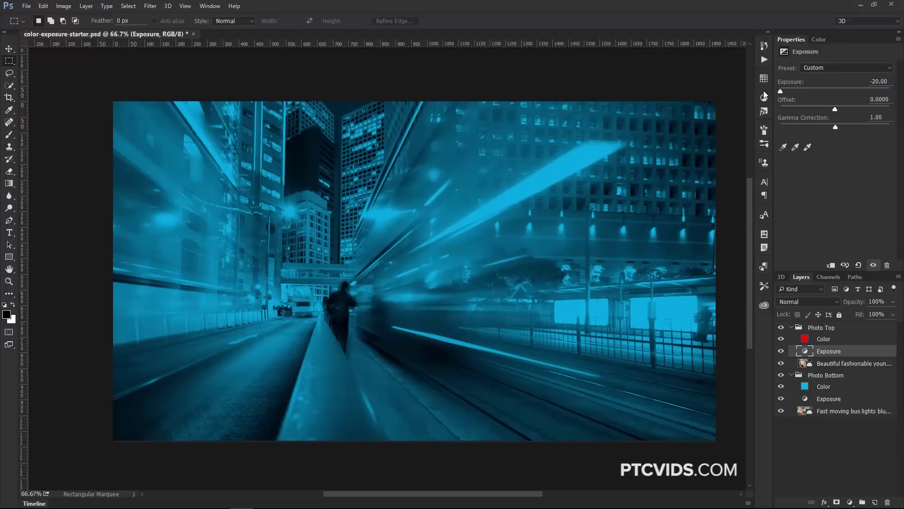
left_click_drag(855, 304, 882, 304)
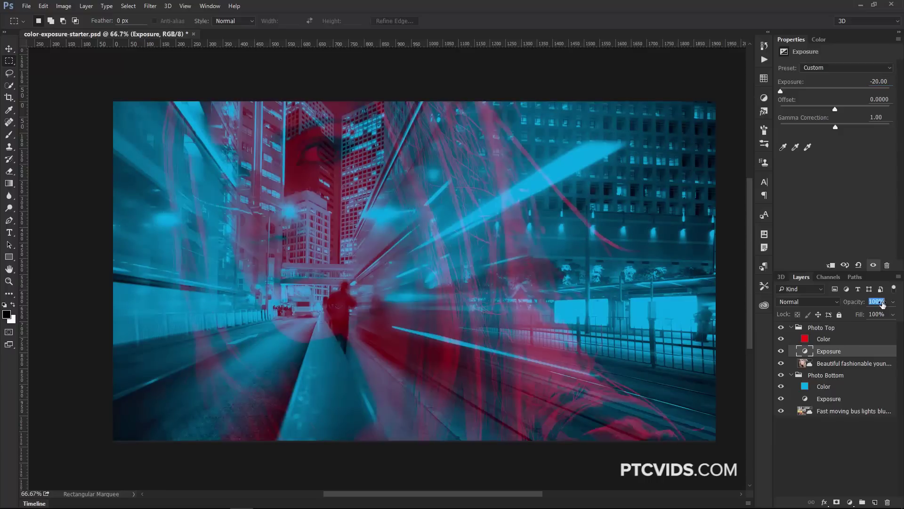
key("Return")
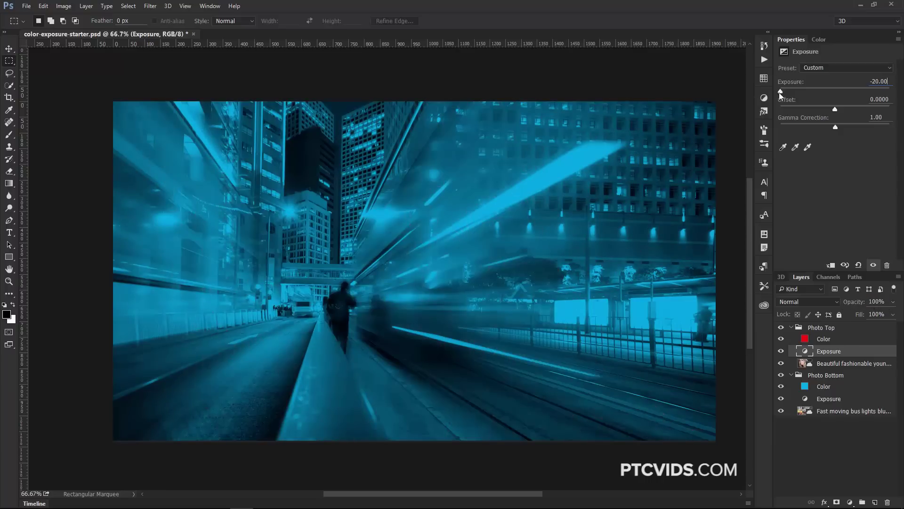
left_click_drag(788, 90, 813, 91)
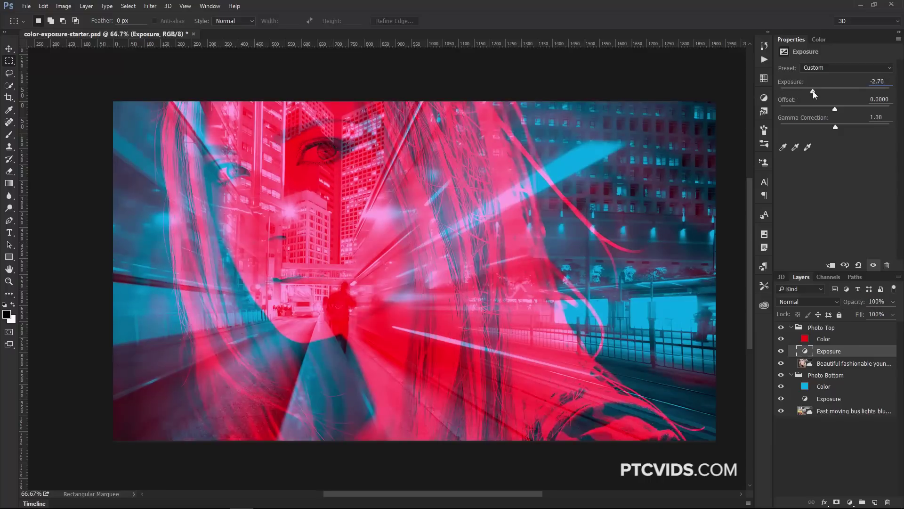
left_click_drag(815, 93, 781, 93)
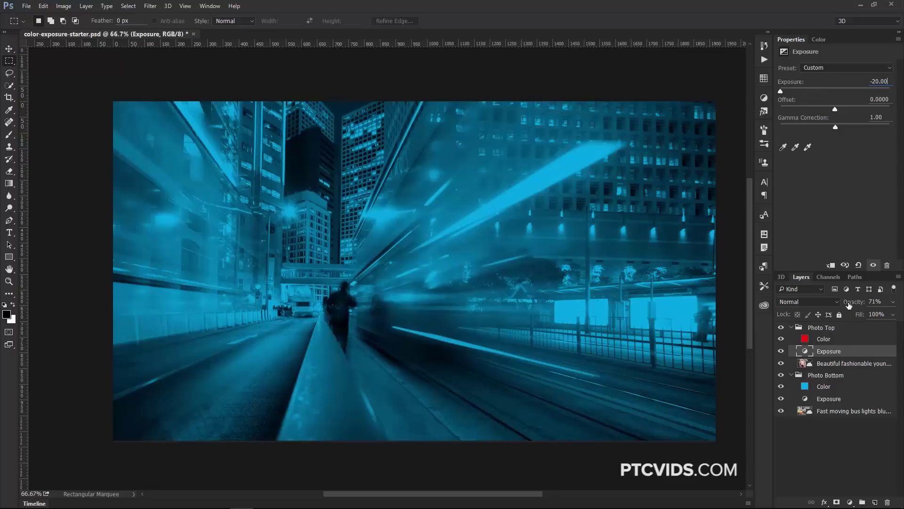
left_click_drag(849, 305, 853, 303)
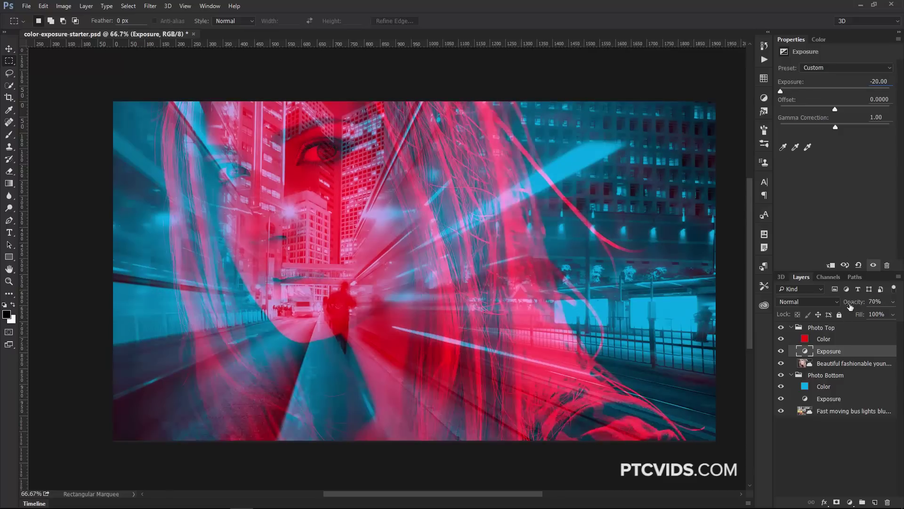
left_click_drag(853, 308, 860, 307)
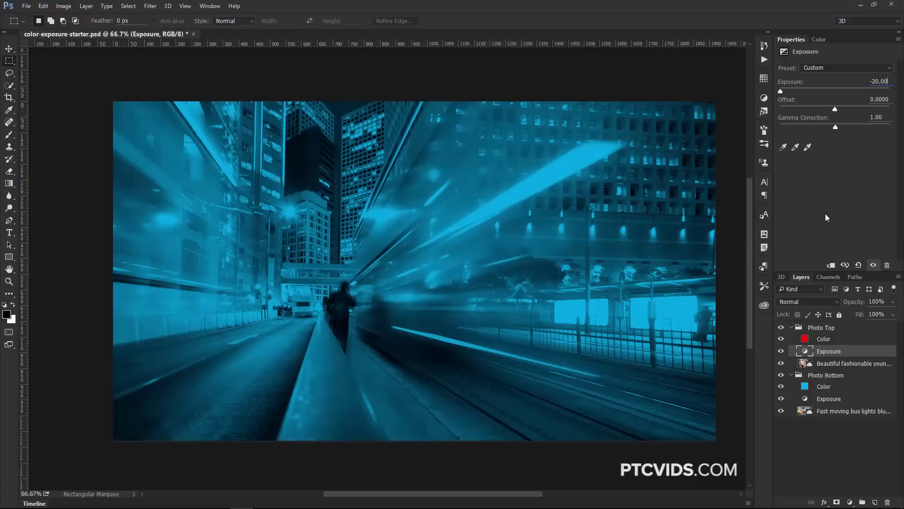
Set Photo Top's Exposure to about -3.7 and Photo Bottom's Exposure to about -2.99
left_click_drag(788, 90, 794, 91)
left_click(882, 86)
left_click_drag(791, 88, 804, 91)
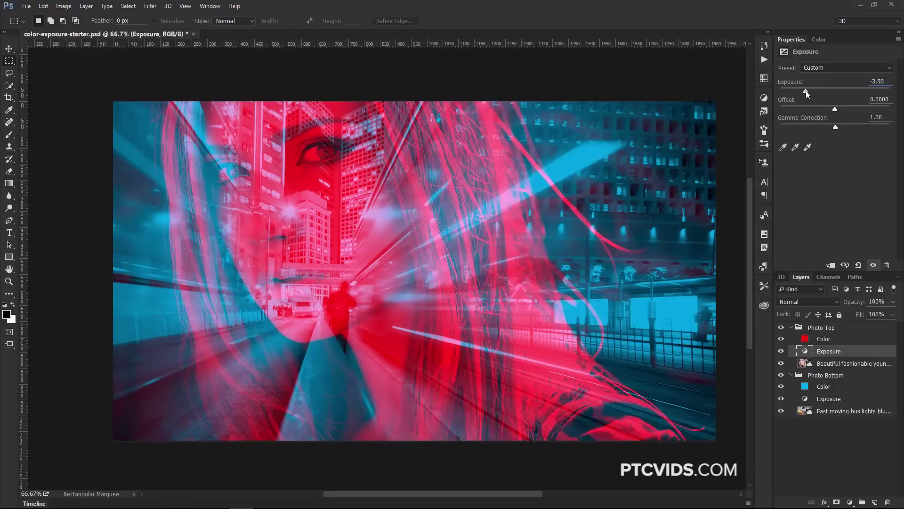
left_click_drag(794, 85, 787, 86)
left_click(828, 399)
left_click_drag(816, 92, 810, 93)
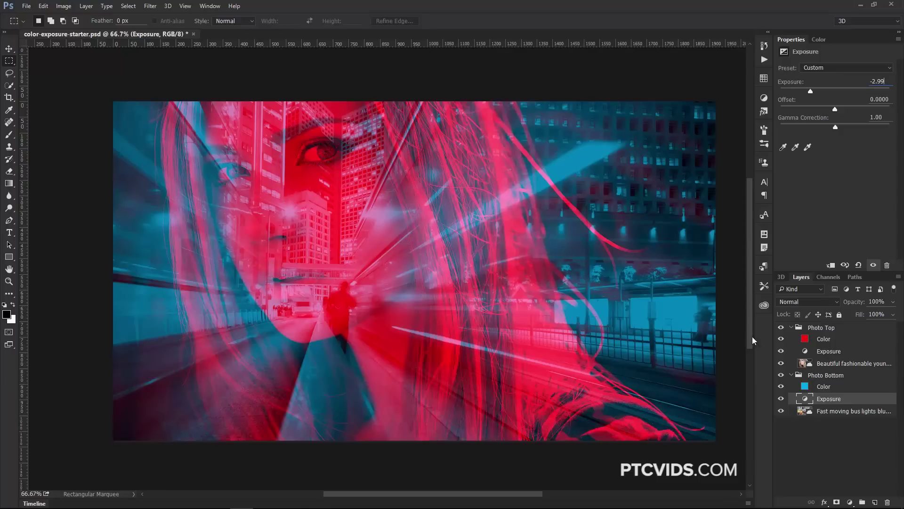
Add a Black & White adjustment layer above the woman's portrait layer
left_click(844, 364)
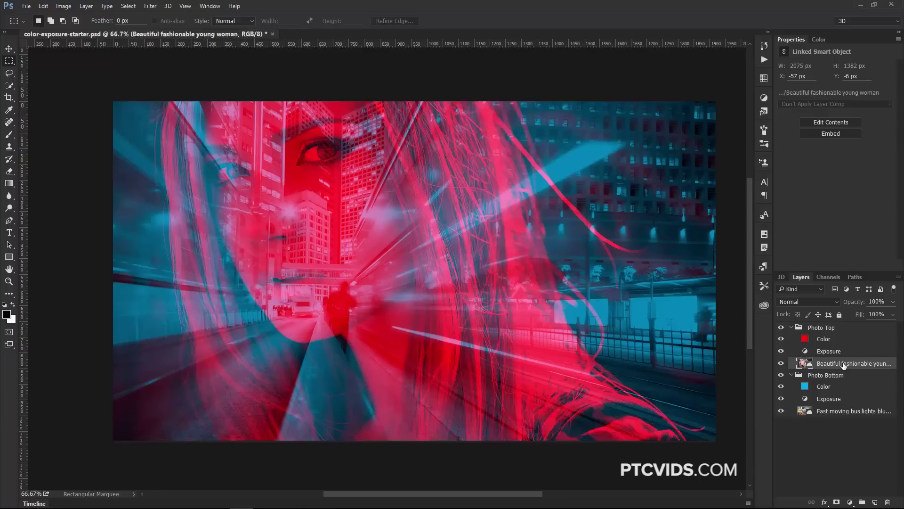
left_click(780, 364)
left_click(851, 503)
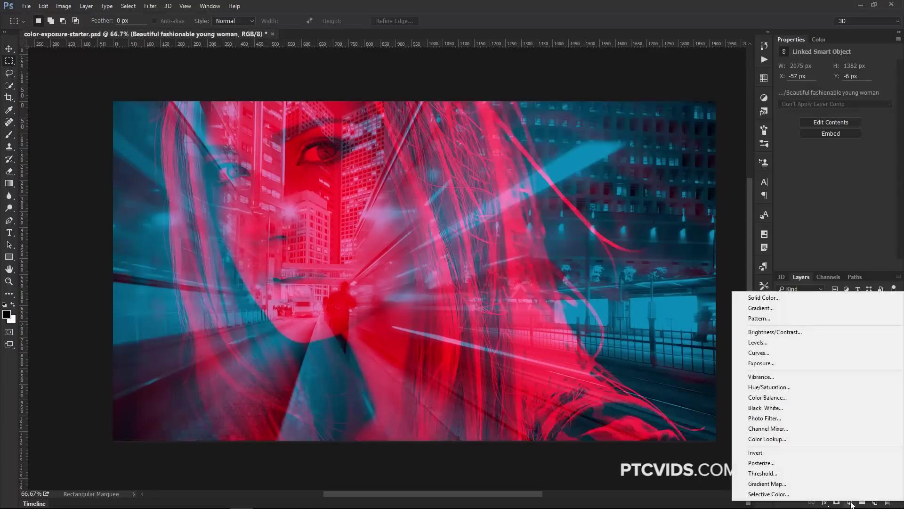
left_click(776, 408)
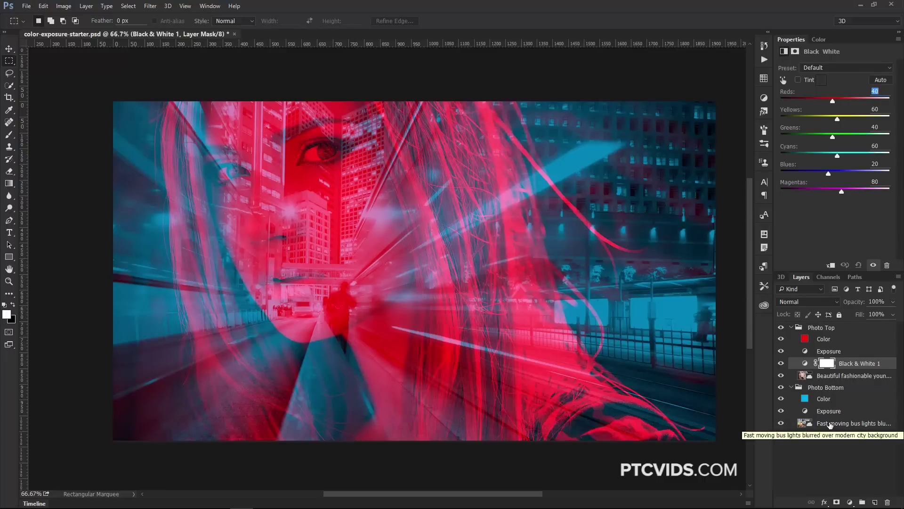
Colour-code the Photo Top group red and the Photo Bottom group blue
left_click(852, 332)
right_click(851, 331)
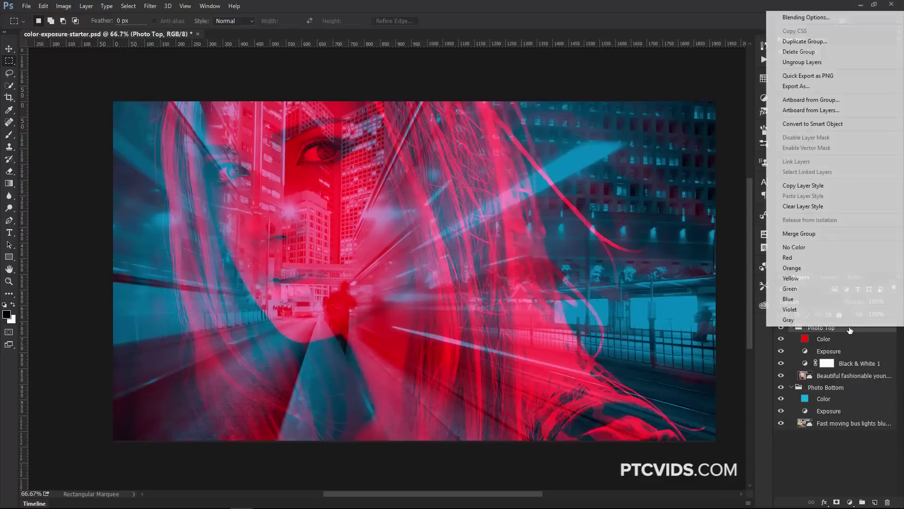
left_click(850, 327)
right_click(849, 329)
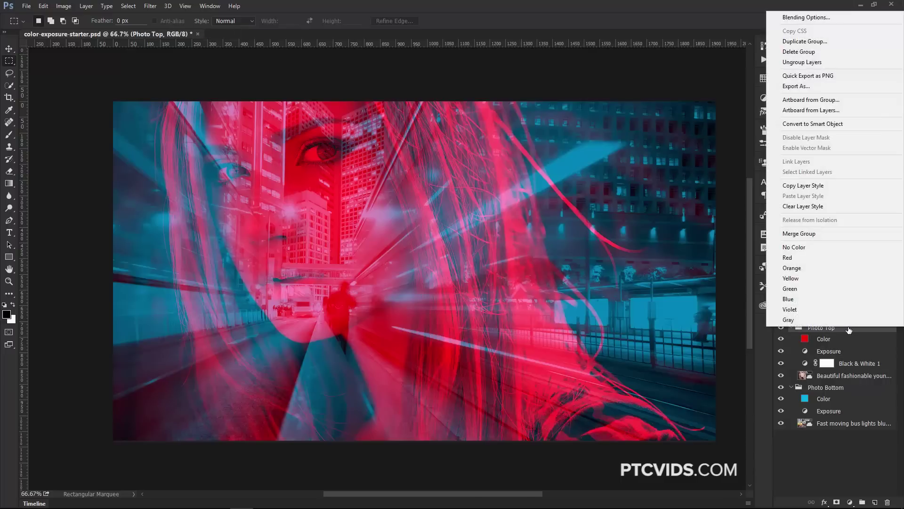
left_click(800, 257)
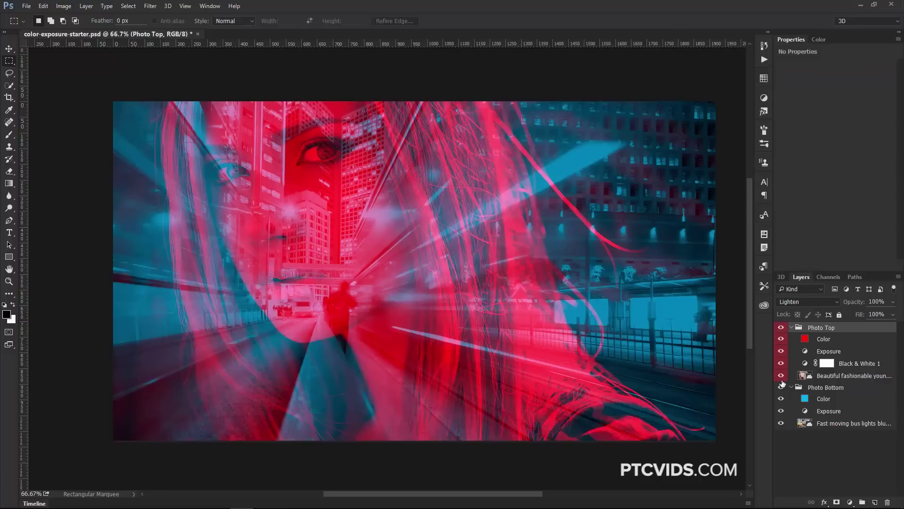
left_click(860, 389)
right_click(860, 389)
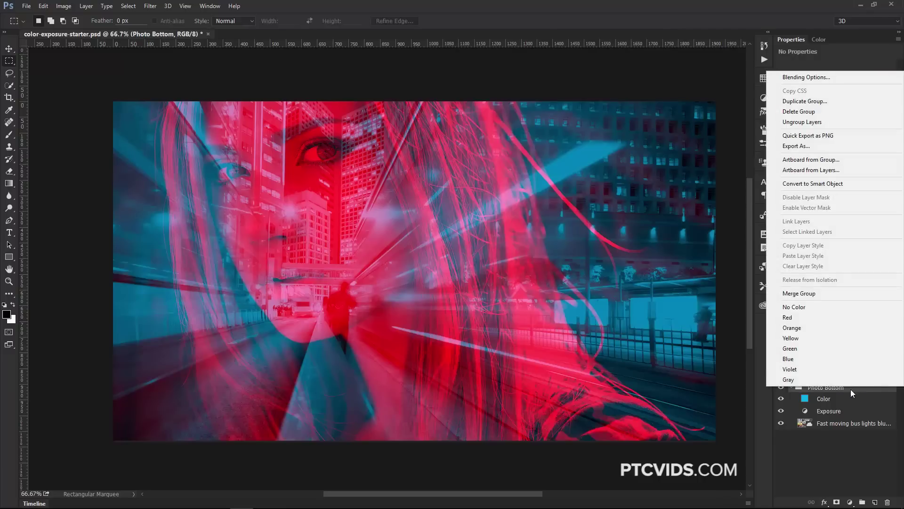
left_click(812, 358)
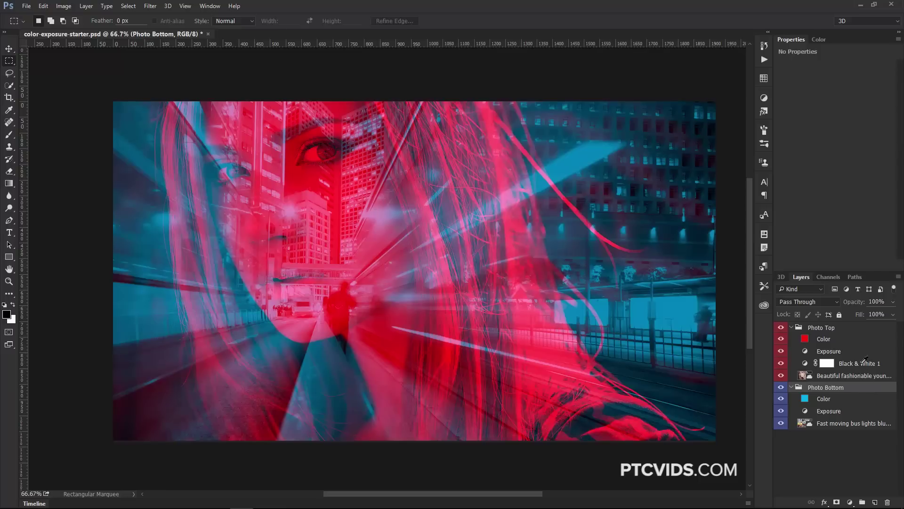
Set Black & White 1 to Reds -81, Yellows -36, Cyans -88 and Blues -200
left_click(805, 364)
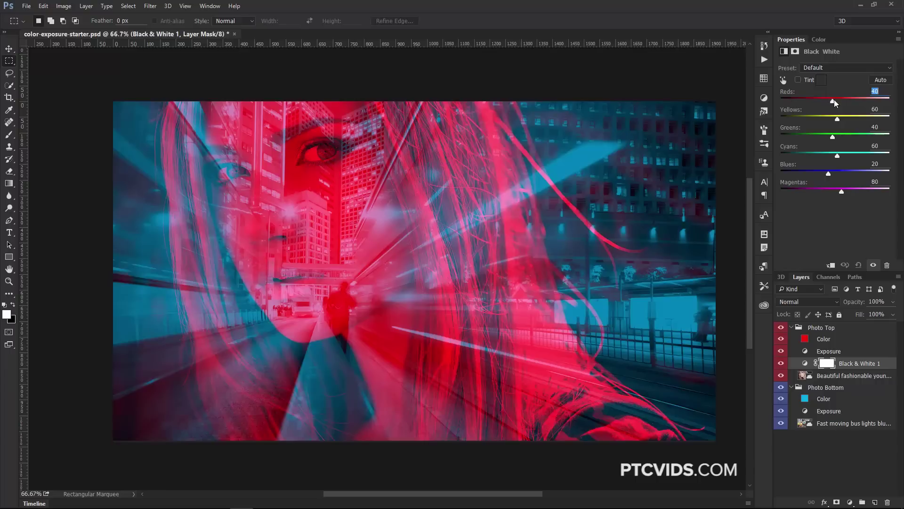
left_click_drag(832, 101, 806, 102)
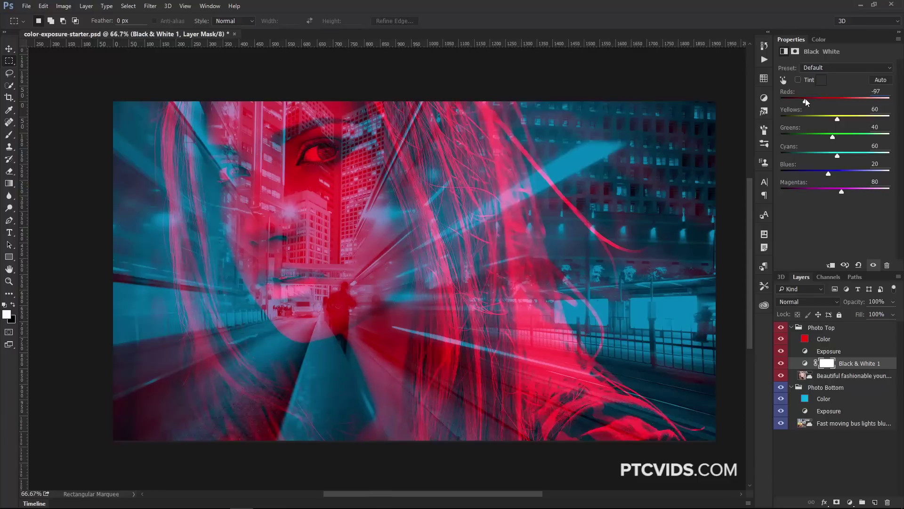
left_click_drag(805, 102, 801, 101)
mouse_move(829, 102)
left_mouse_down()
mouse_move(900, 110)
mouse_move(808, 102)
mouse_move(822, 119)
mouse_move(843, 118)
mouse_move(819, 118)
left_mouse_up()
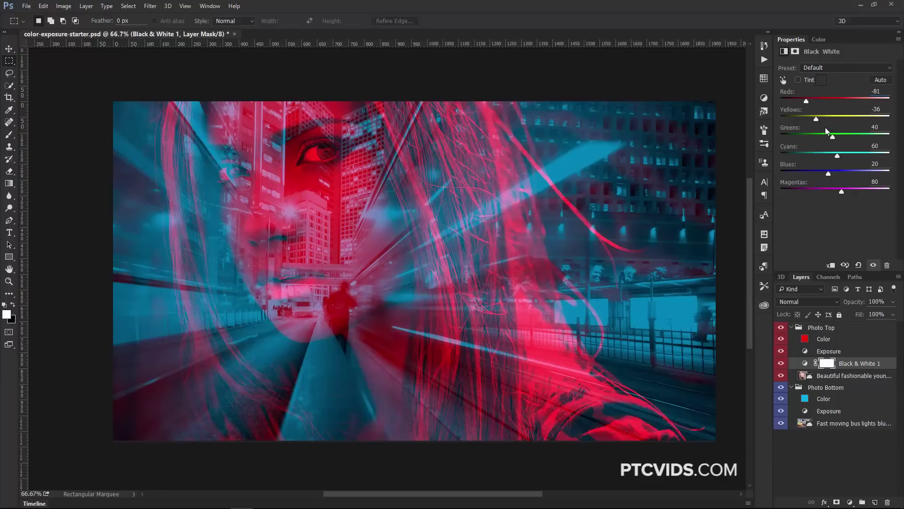
left_click_drag(830, 174, 781, 174)
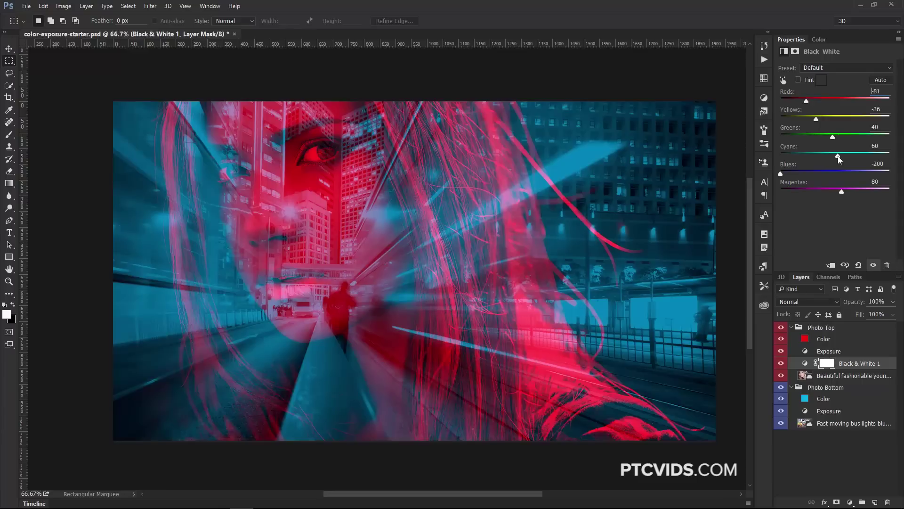
left_click_drag(838, 157, 805, 154)
Add a Black & White adjustment above the bus lights layer with Reds -23, Greens -15 and Magentas 119
left_click(841, 424)
left_click(850, 501)
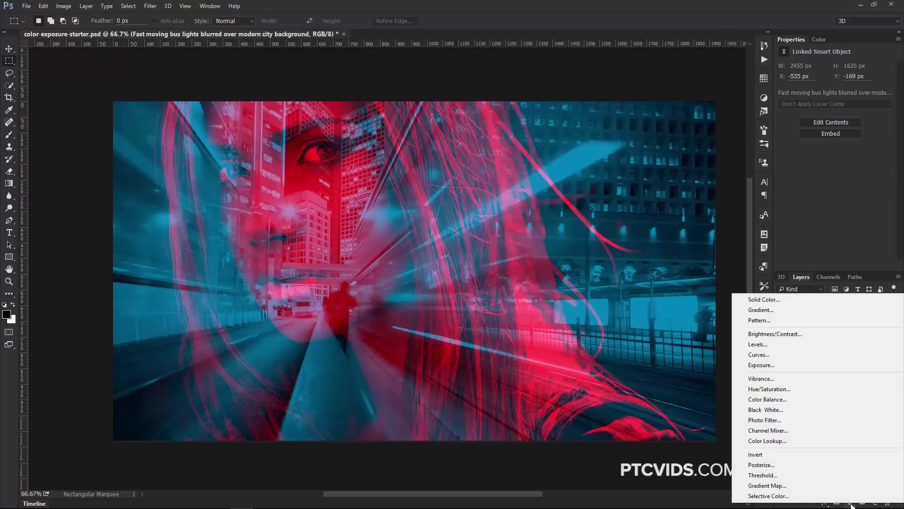
left_click(784, 410)
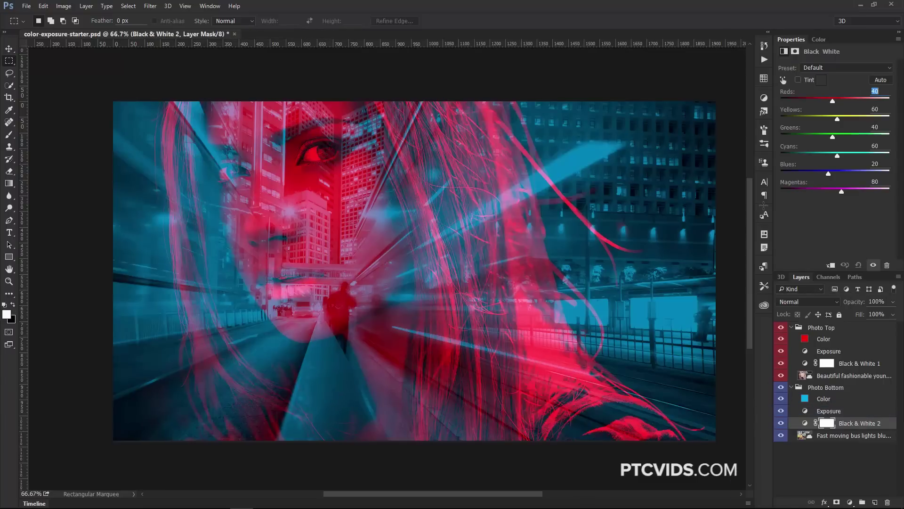
mouse_move(833, 100)
left_mouse_down()
mouse_move(820, 101)
mouse_move(840, 101)
mouse_move(820, 101)
mouse_move(835, 136)
mouse_move(822, 142)
mouse_move(821, 155)
mouse_move(835, 153)
mouse_move(825, 172)
left_mouse_up()
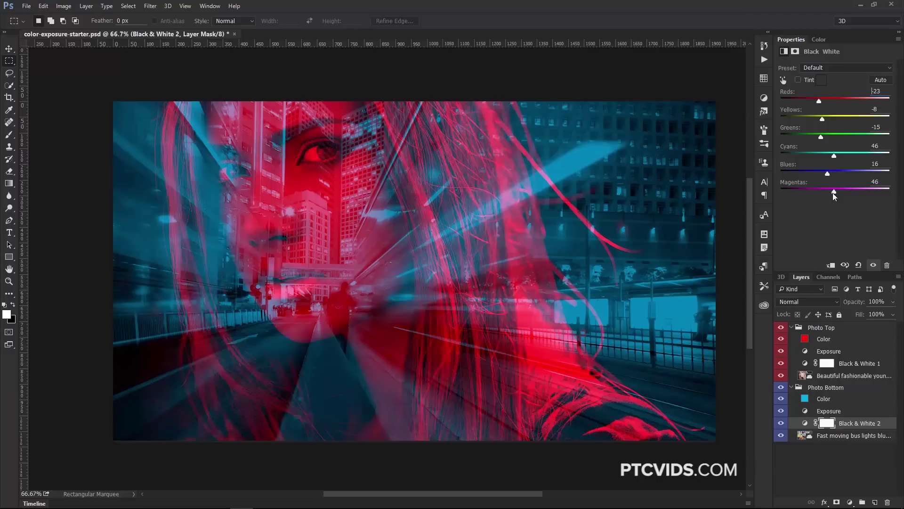
left_click(849, 190)
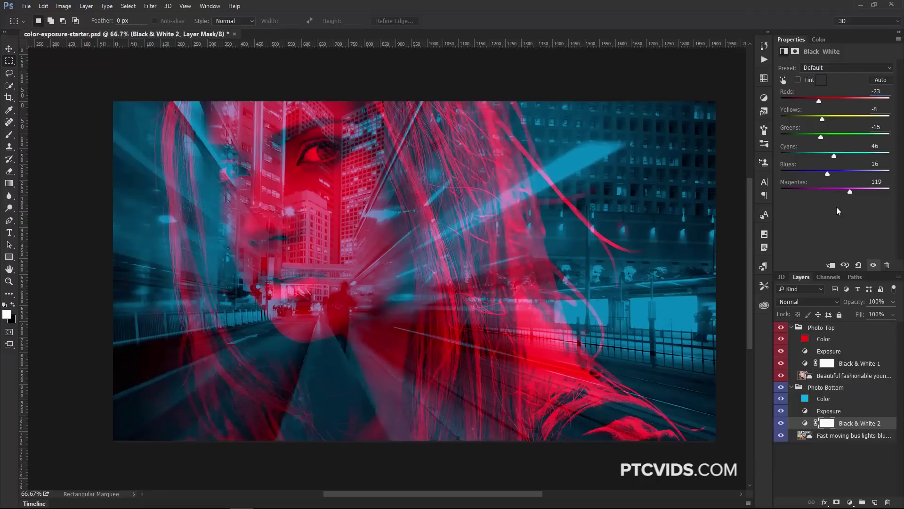